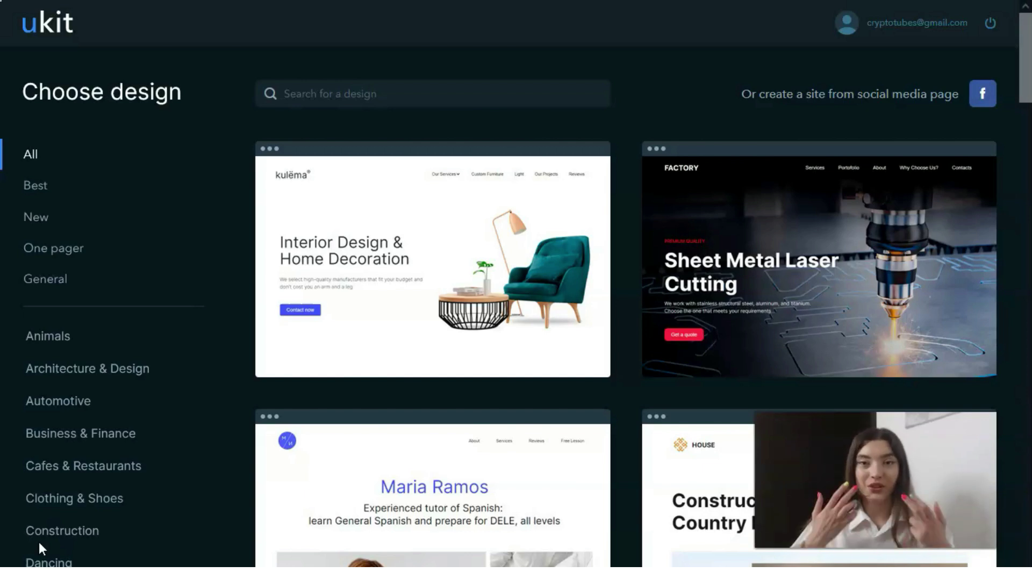
{"action": "left_click", "coordinate": [24, 549]}
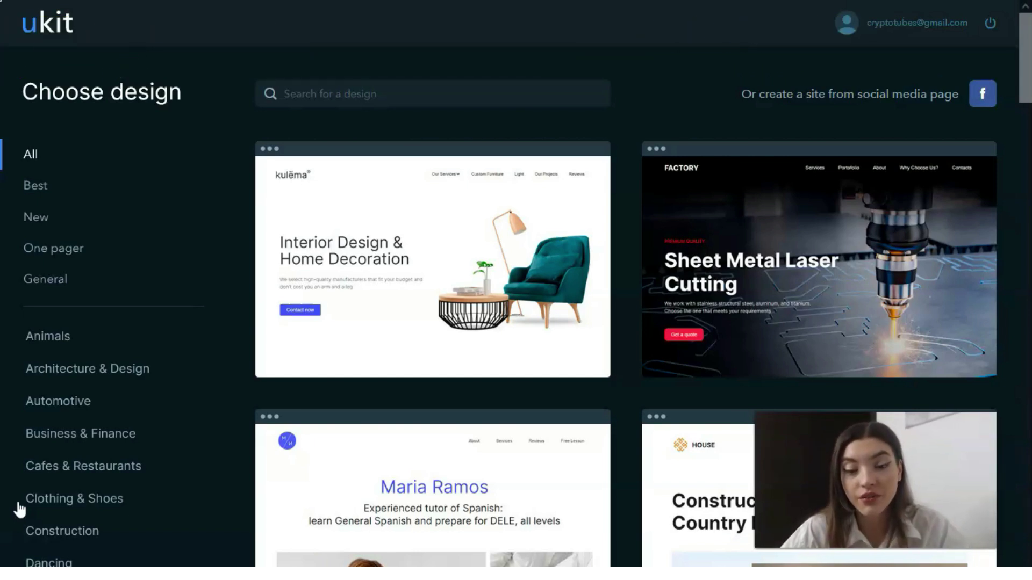
{"action": "left_click", "coordinate": [27, 540]}
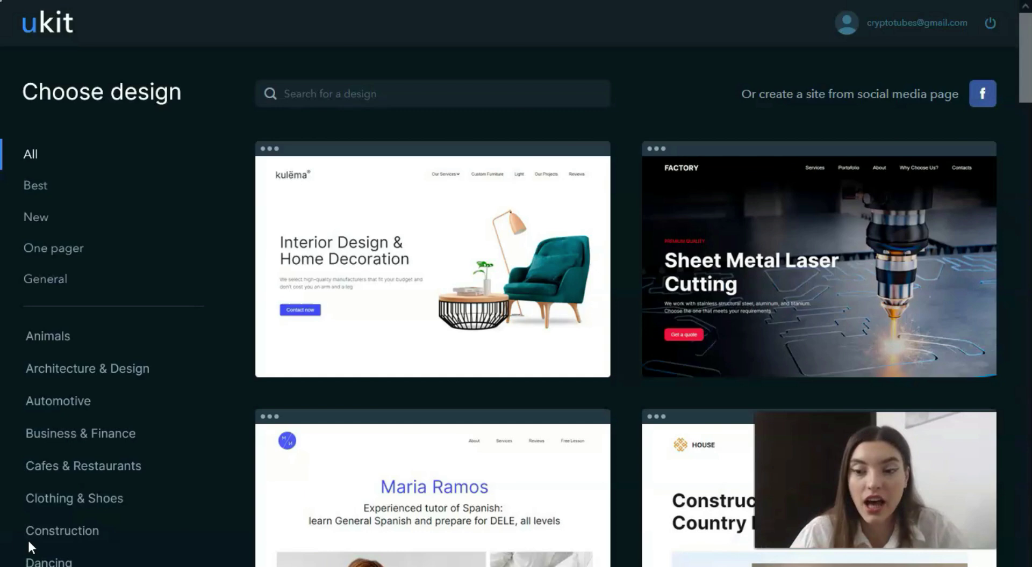
Step: Browse the website design templates and look through the list of design categories
{"action": "scroll", "coordinate": [331, 412], "scroll_direction": "down", "scroll_amount": 3}
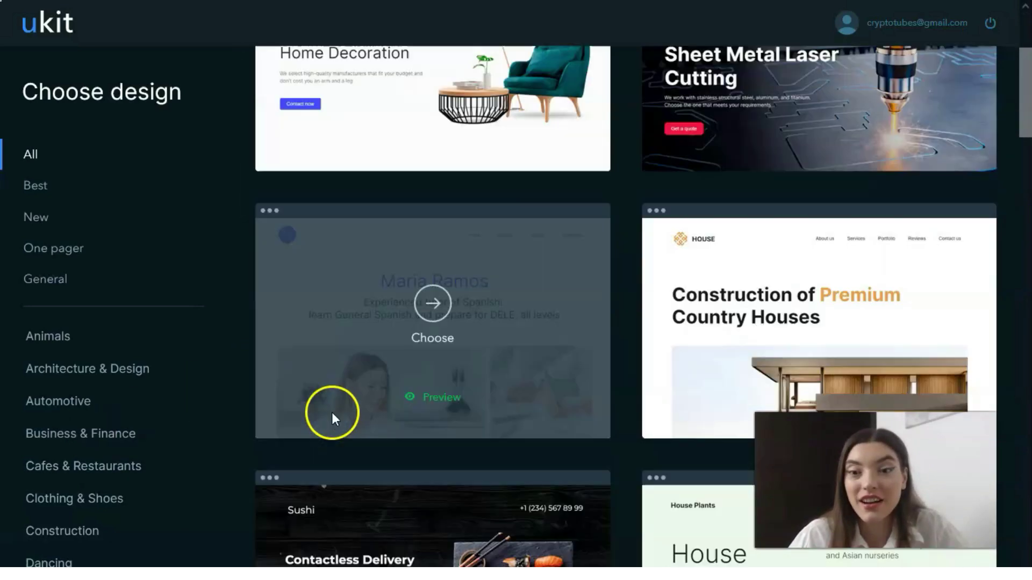
{"action": "scroll", "coordinate": [767, 286], "scroll_direction": "down", "scroll_amount": 12}
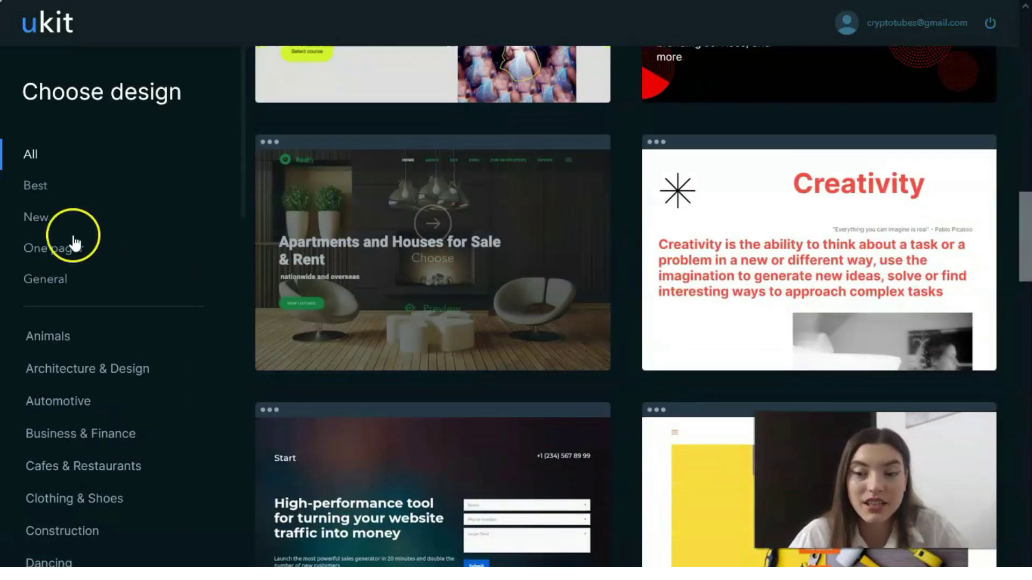
{"action": "scroll", "coordinate": [74, 243], "scroll_direction": "down", "scroll_amount": 7}
{"action": "scroll", "coordinate": [68, 244], "scroll_direction": "down", "scroll_amount": 3}
{"action": "scroll", "coordinate": [69, 255], "scroll_direction": "up", "scroll_amount": 6}
{"action": "scroll", "coordinate": [68, 254], "scroll_direction": "up", "scroll_amount": 4}
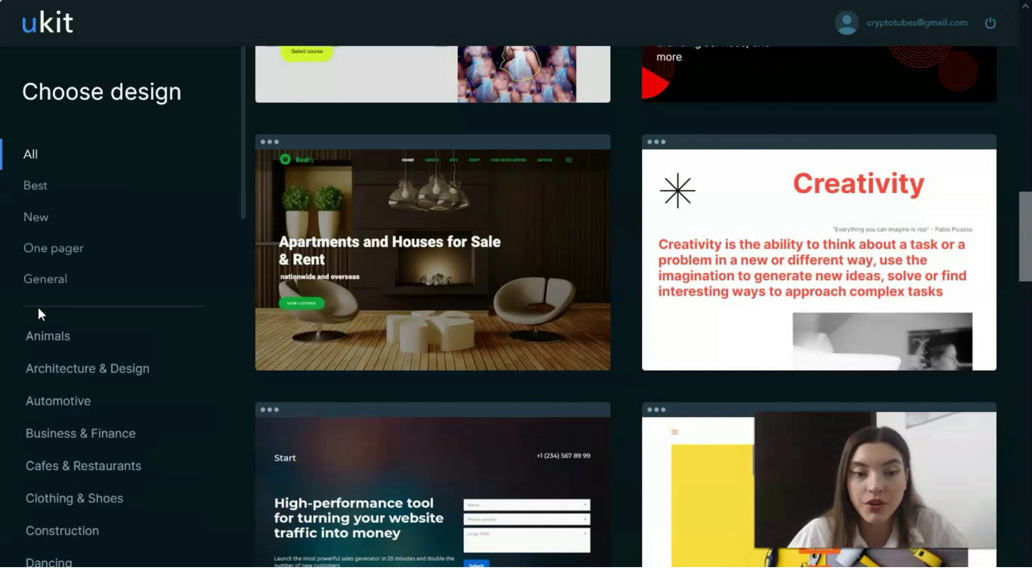
{"action": "scroll", "coordinate": [40, 314], "scroll_direction": "down", "scroll_amount": 1}
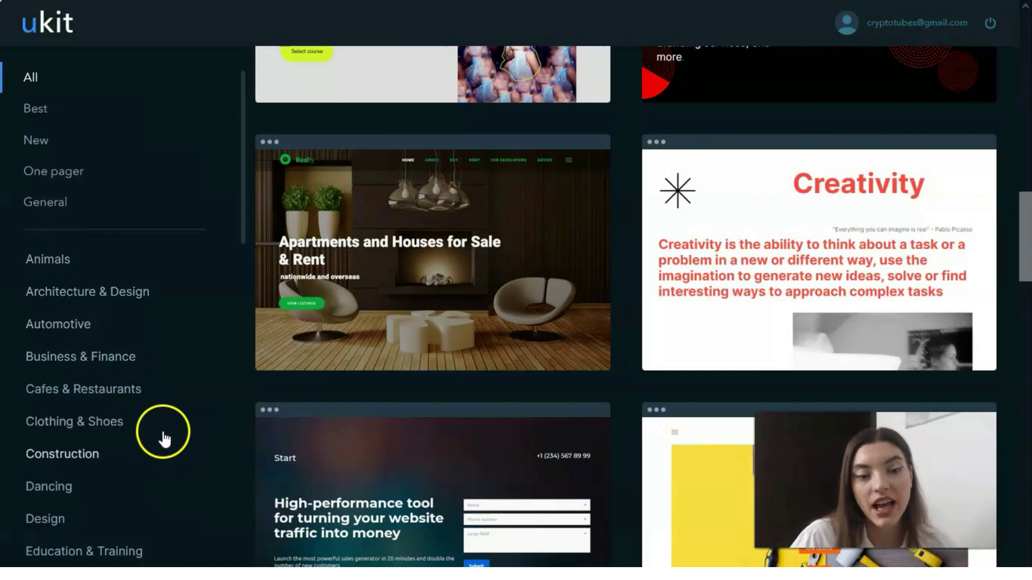
{"action": "scroll", "coordinate": [140, 465], "scroll_direction": "down", "scroll_amount": 1}
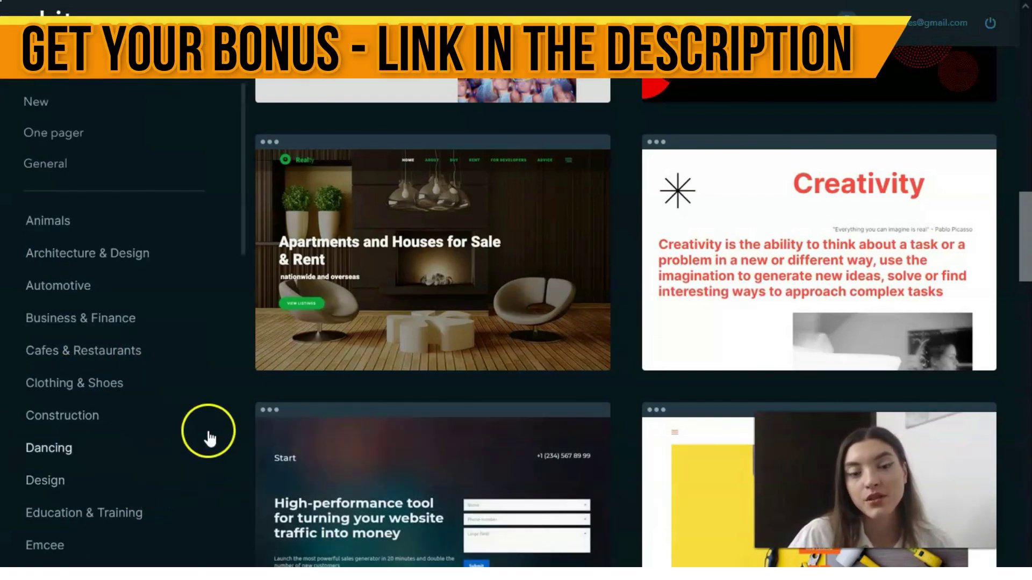
{"action": "scroll", "coordinate": [86, 288], "scroll_direction": "down", "scroll_amount": 3}
{"action": "scroll", "coordinate": [85, 292], "scroll_direction": "up", "scroll_amount": 5}
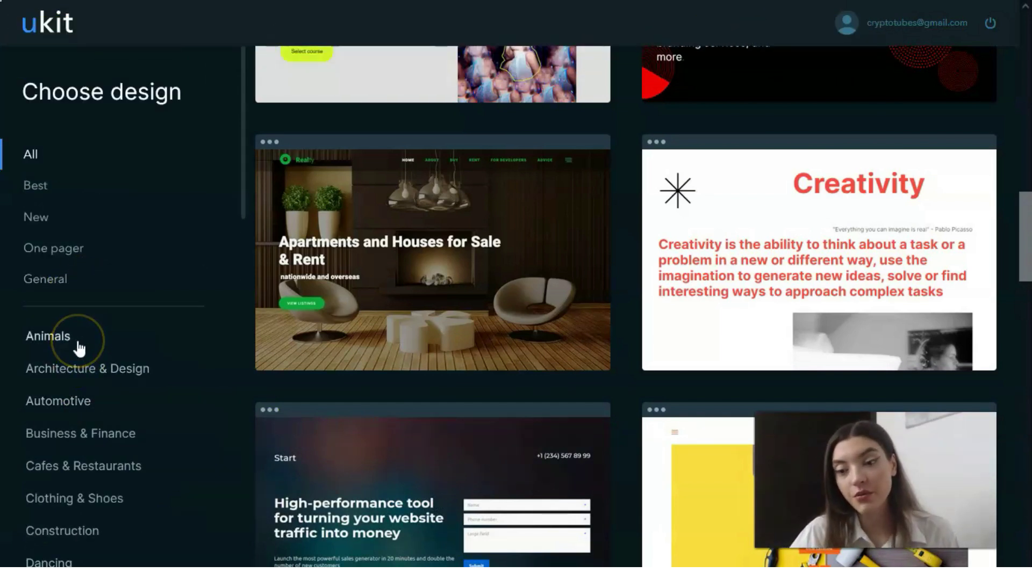
Step: Preview the Creativity design in desktop view and look through its whole page
{"action": "mouse_move", "coordinate": [762, 291]}
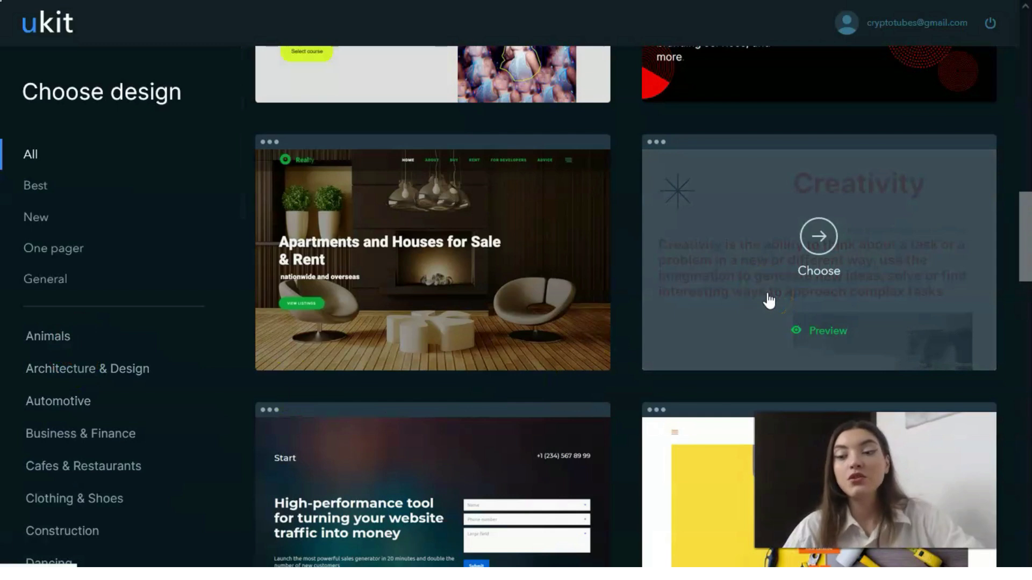
{"action": "left_click", "coordinate": [827, 332]}
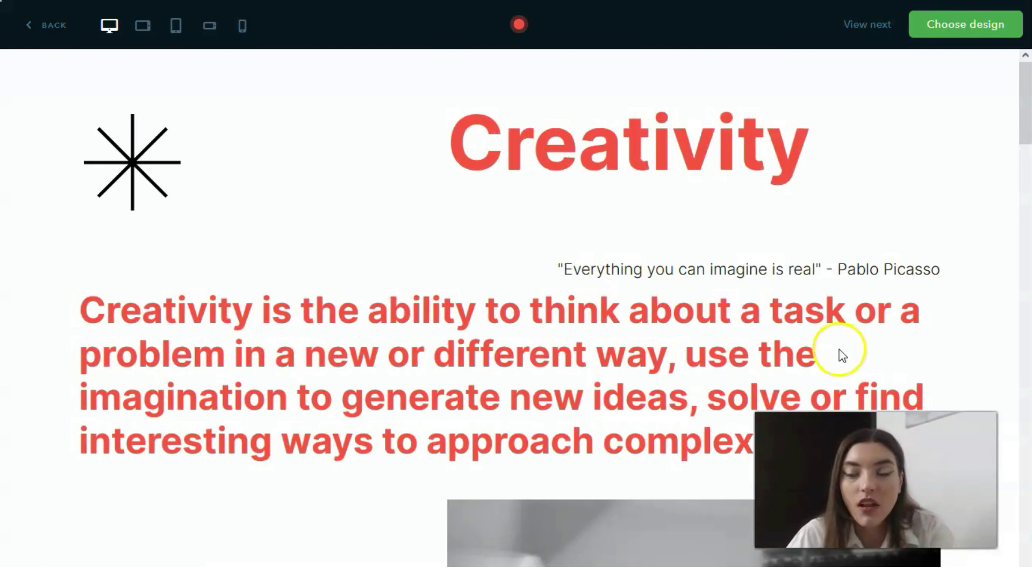
{"action": "left_click_drag", "start_coordinate": [1023, 131], "coordinate": [1026, 462]}
{"action": "left_click_drag", "start_coordinate": [1016, 486], "coordinate": [986, 130]}
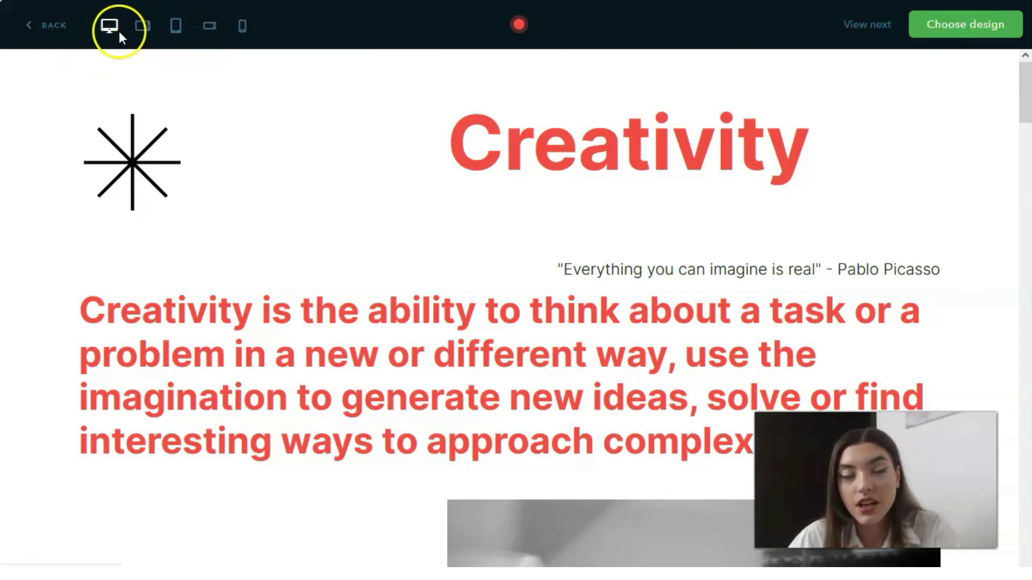
Step: Check how the Creativity design looks on a tablet, in landscape and in portrait orientation
{"action": "left_click", "coordinate": [142, 28]}
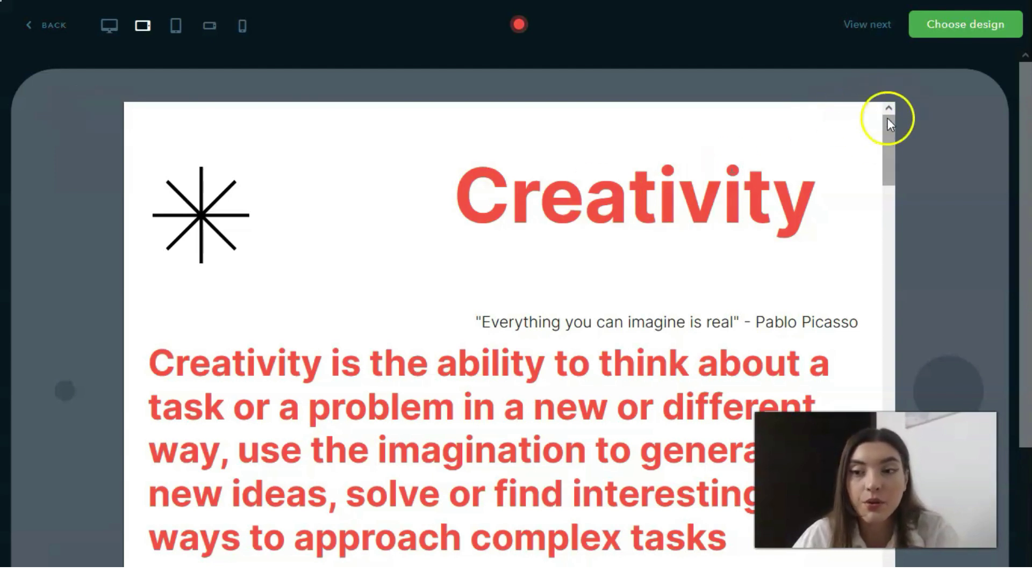
{"action": "mouse_move", "coordinate": [888, 133]}
{"action": "left_mouse_down"}
{"action": "mouse_move", "coordinate": [893, 260]}
{"action": "mouse_move", "coordinate": [942, 470]}
{"action": "mouse_move", "coordinate": [989, 462]}
{"action": "mouse_move", "coordinate": [943, 365]}
{"action": "mouse_move", "coordinate": [889, 138]}
{"action": "left_mouse_up"}
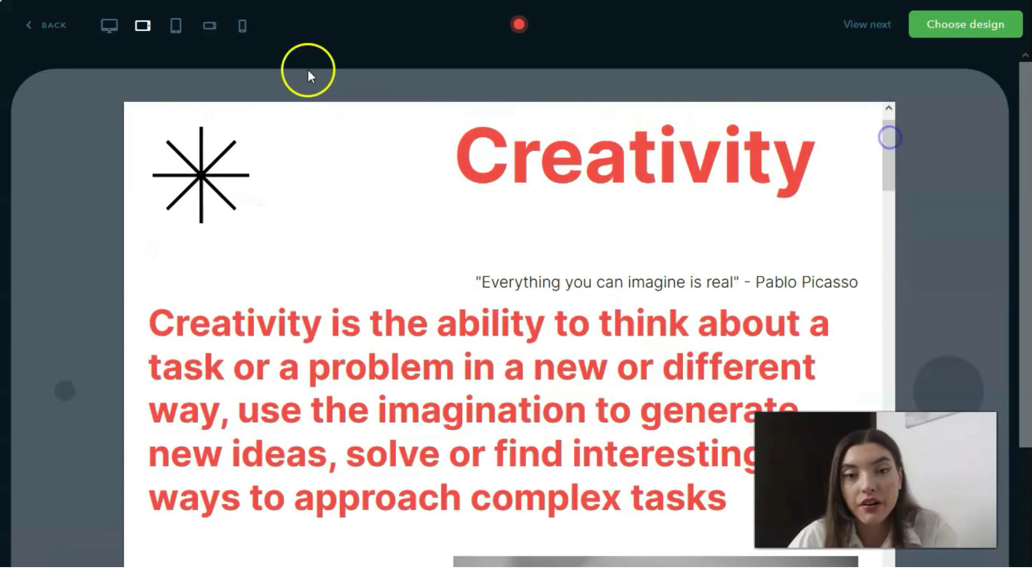
{"action": "left_click", "coordinate": [176, 27]}
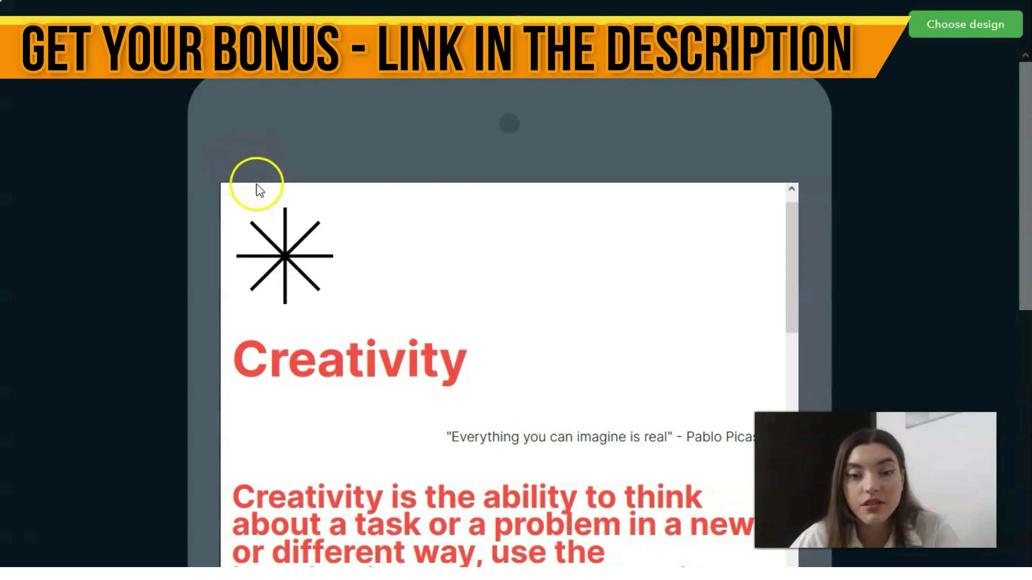
{"action": "scroll", "coordinate": [564, 271], "scroll_direction": "down", "scroll_amount": 5}
{"action": "scroll", "coordinate": [564, 271], "scroll_direction": "down", "scroll_amount": 15}
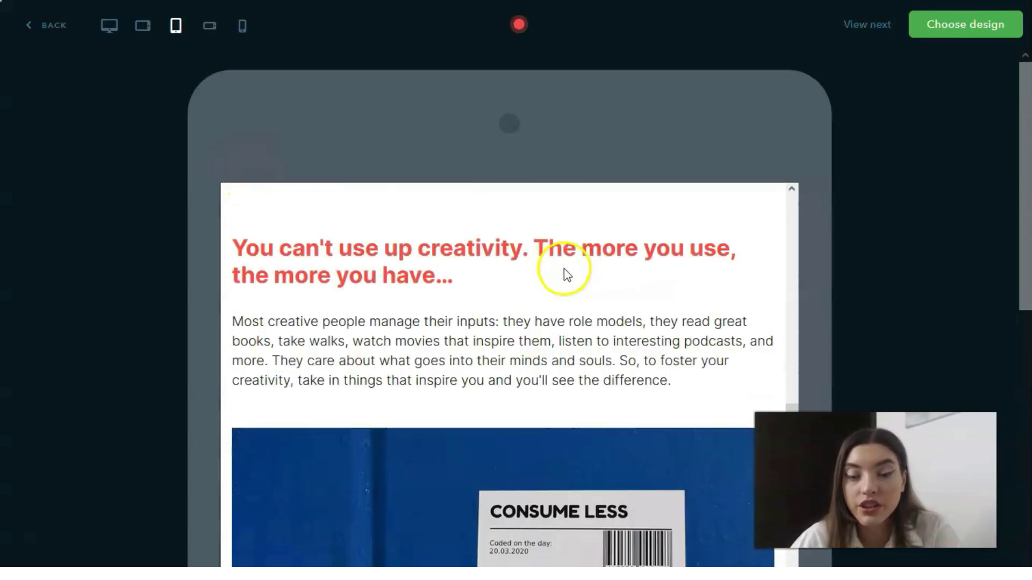
{"action": "scroll", "coordinate": [564, 269], "scroll_direction": "down", "scroll_amount": 15}
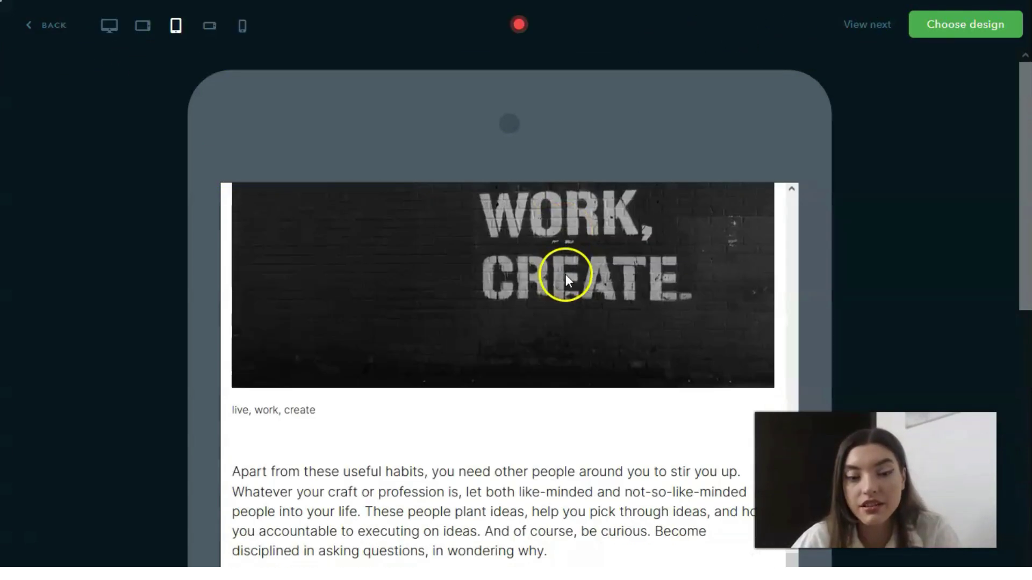
{"action": "scroll", "coordinate": [564, 272], "scroll_direction": "up", "scroll_amount": 5}
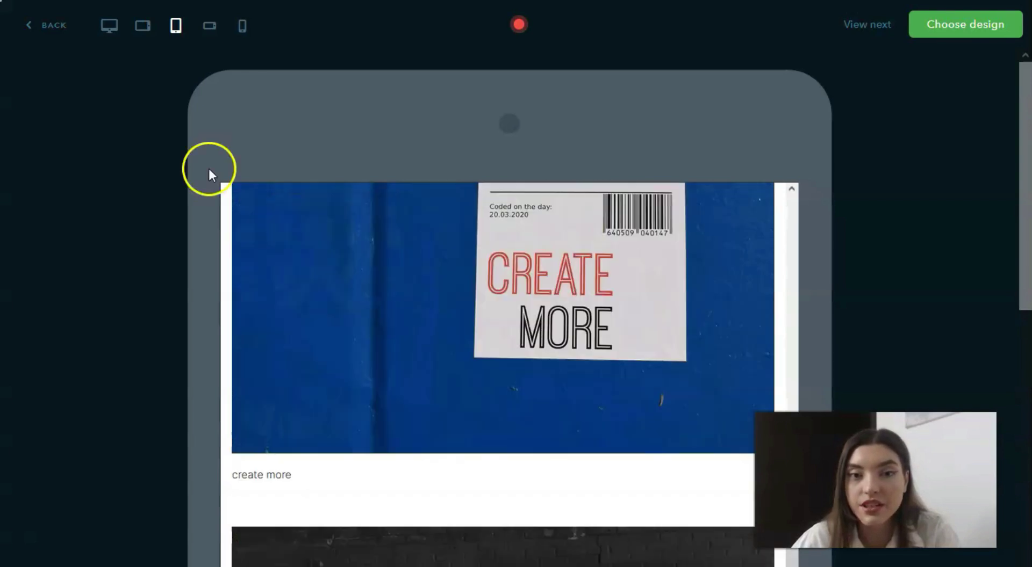
Step: Check how the Creativity design looks on a phone, in landscape and in portrait orientation
{"action": "left_click", "coordinate": [211, 25]}
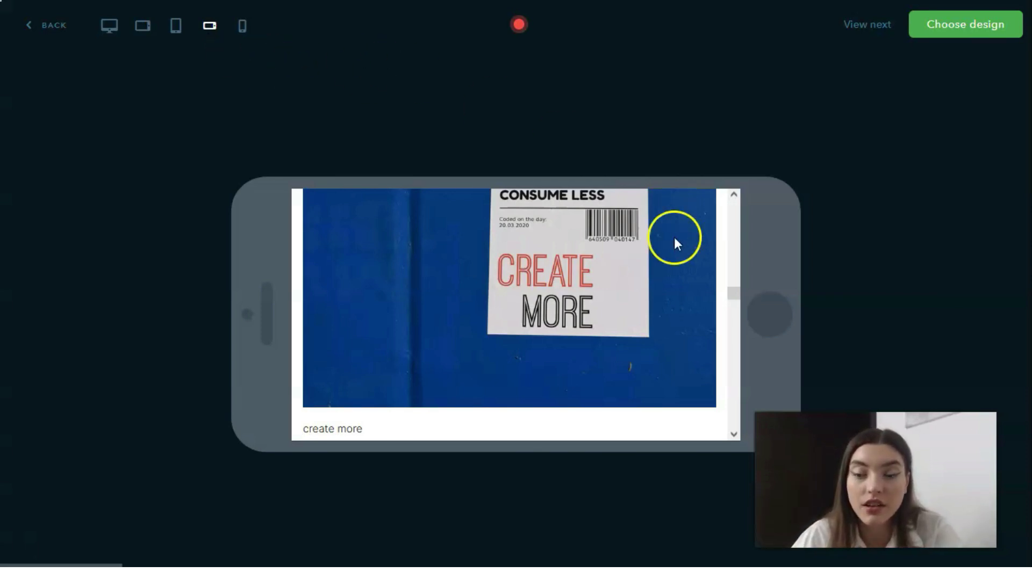
{"action": "scroll", "coordinate": [665, 256], "scroll_direction": "down", "scroll_amount": 5}
{"action": "scroll", "coordinate": [665, 255], "scroll_direction": "up", "scroll_amount": 8}
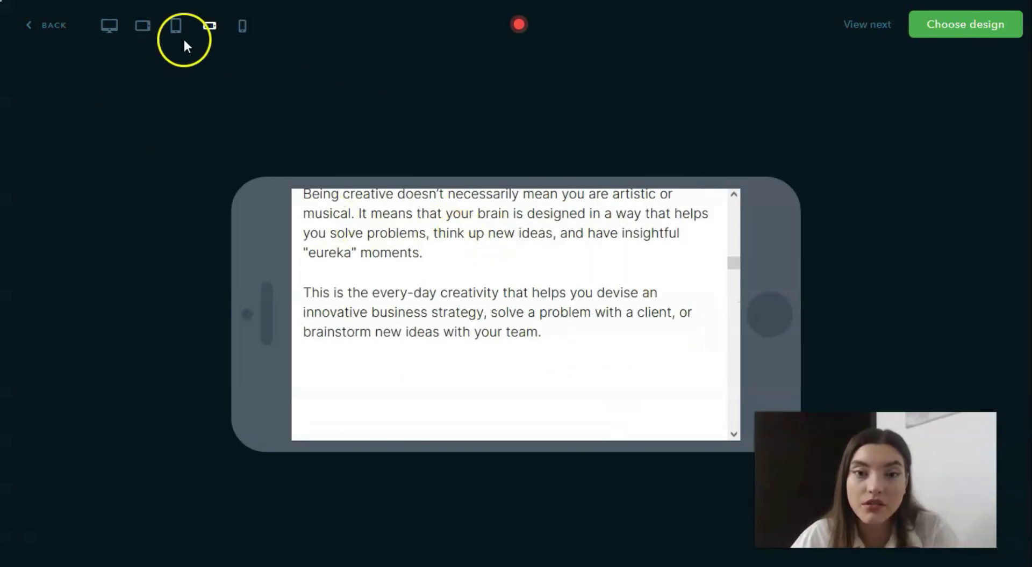
{"action": "left_click", "coordinate": [241, 27]}
{"action": "scroll", "coordinate": [576, 196], "scroll_direction": "down", "scroll_amount": 6}
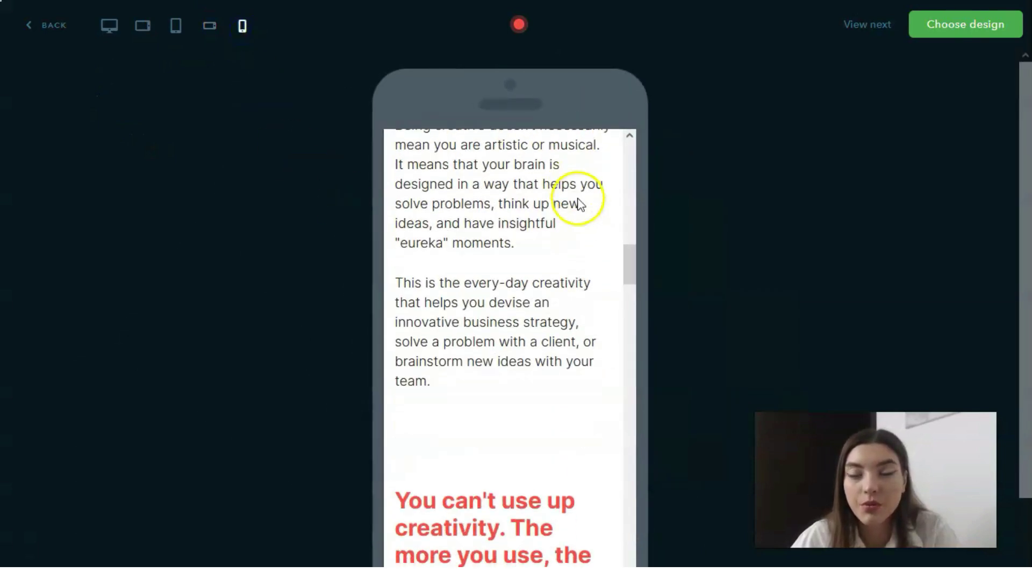
{"action": "scroll", "coordinate": [607, 212], "scroll_direction": "down", "scroll_amount": 15}
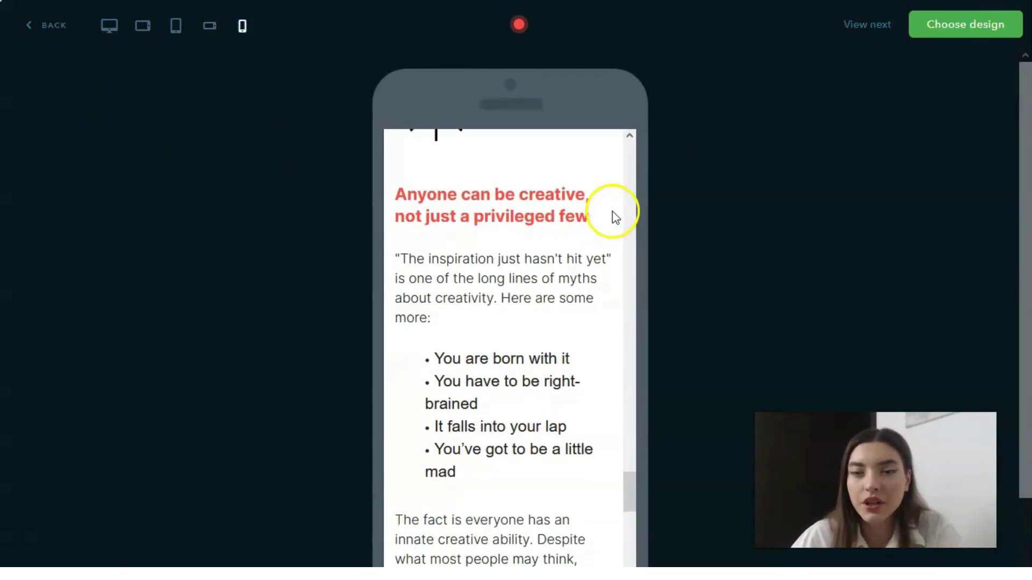
{"action": "scroll", "coordinate": [615, 217], "scroll_direction": "down", "scroll_amount": 2}
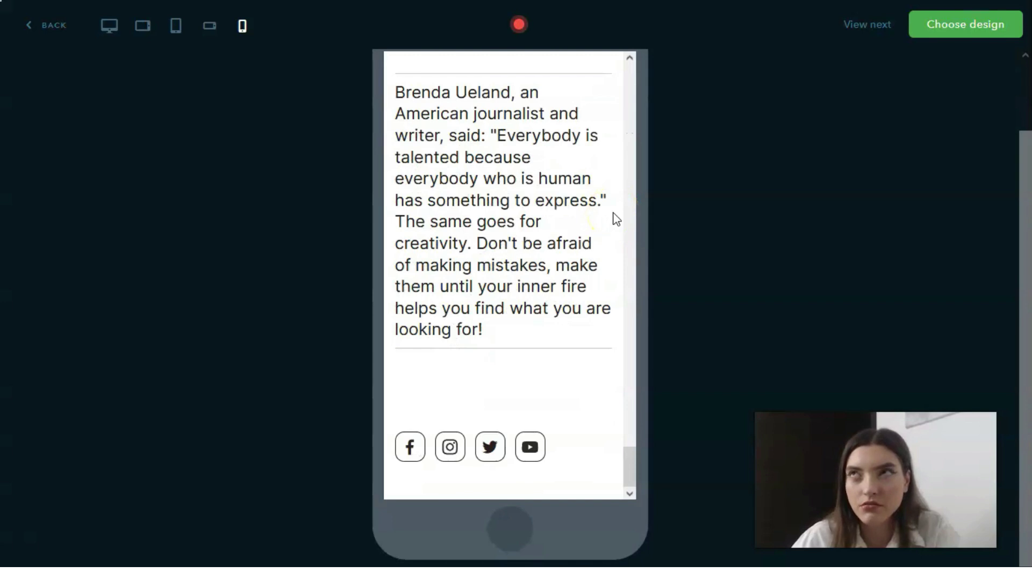
{"action": "scroll", "coordinate": [616, 220], "scroll_direction": "up", "scroll_amount": 15}
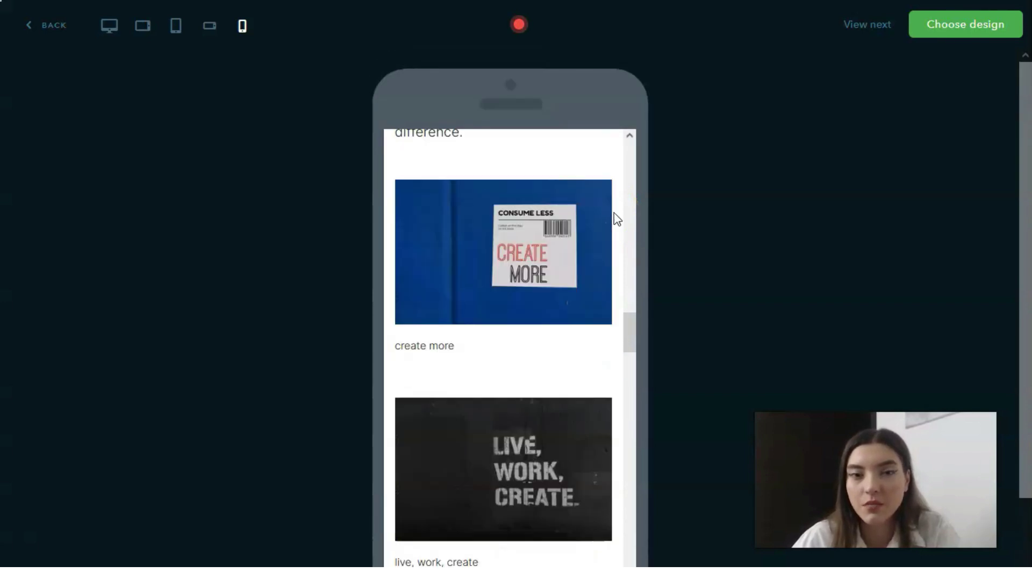
{"action": "scroll", "coordinate": [617, 219], "scroll_direction": "up", "scroll_amount": 1}
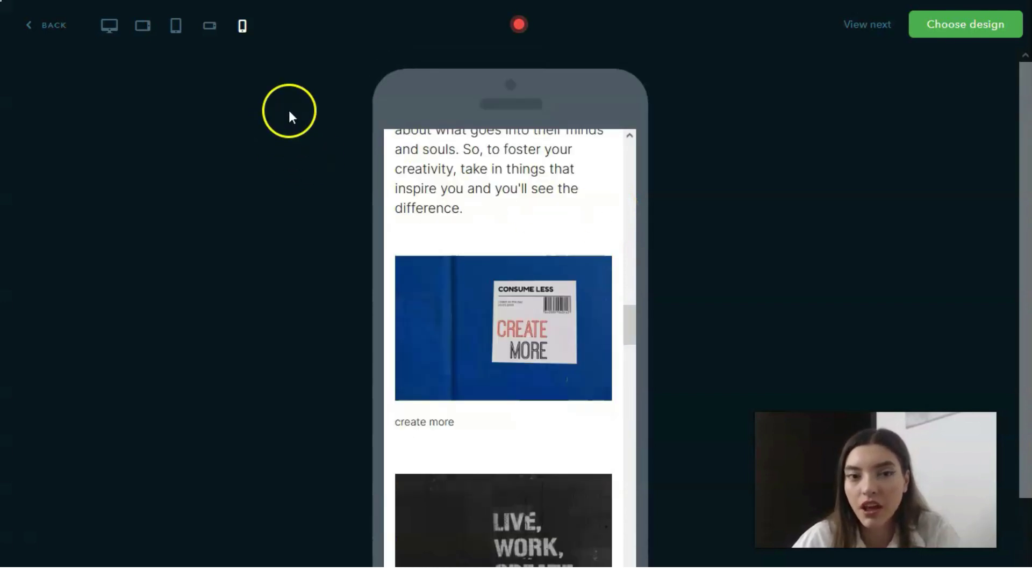
{"action": "left_click", "coordinate": [141, 33]}
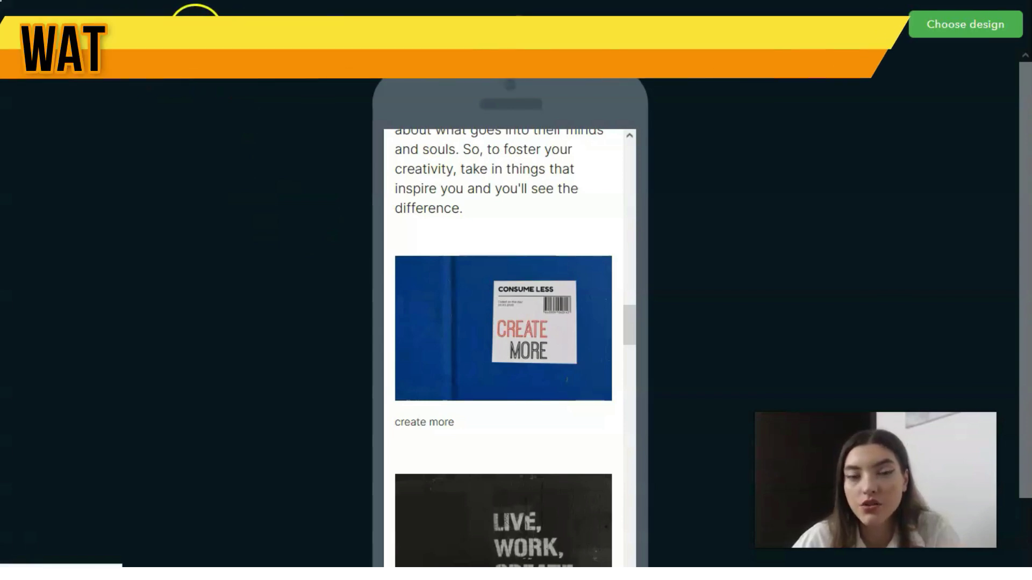
{"action": "scroll", "coordinate": [507, 188], "scroll_direction": "up", "scroll_amount": 10}
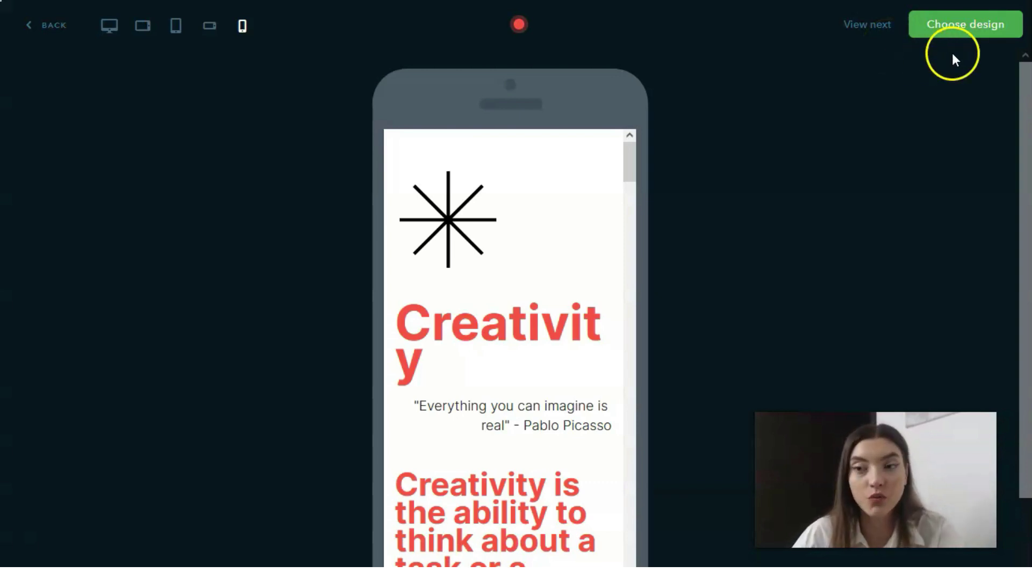
Step: Choose the Creativity design for the site and accept the proposed ukit.me domain name
{"action": "left_click", "coordinate": [970, 38]}
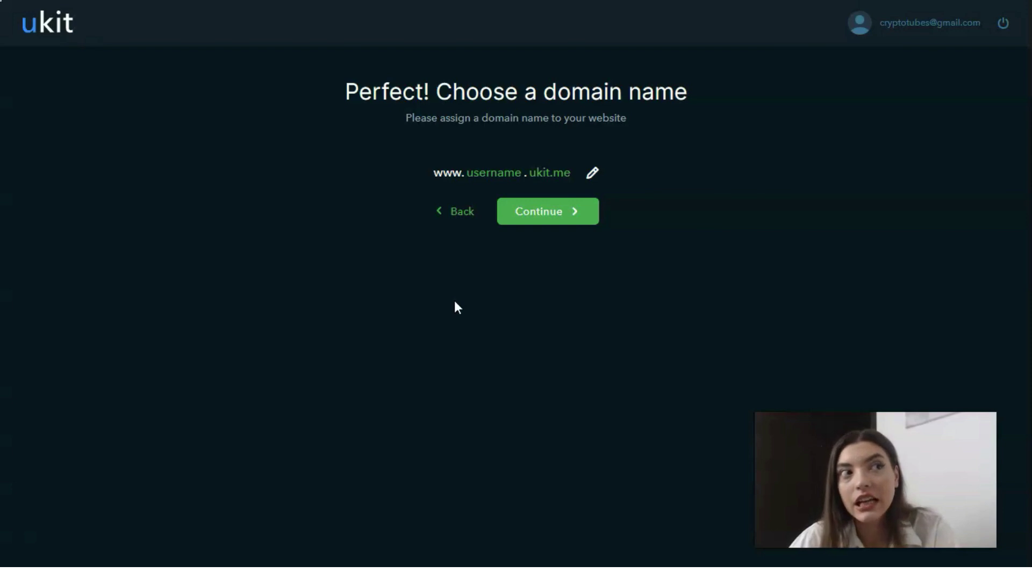
{"action": "left_click", "coordinate": [524, 214]}
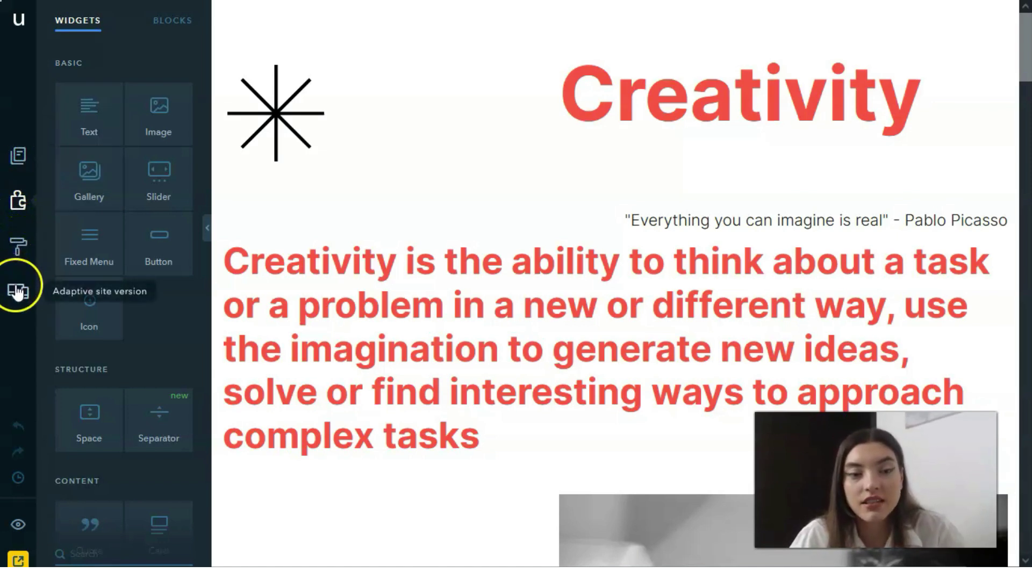
Step: Look over the site's page list and add a Social networks widget between the star logo and the Creativity heading
{"action": "left_click", "coordinate": [18, 155]}
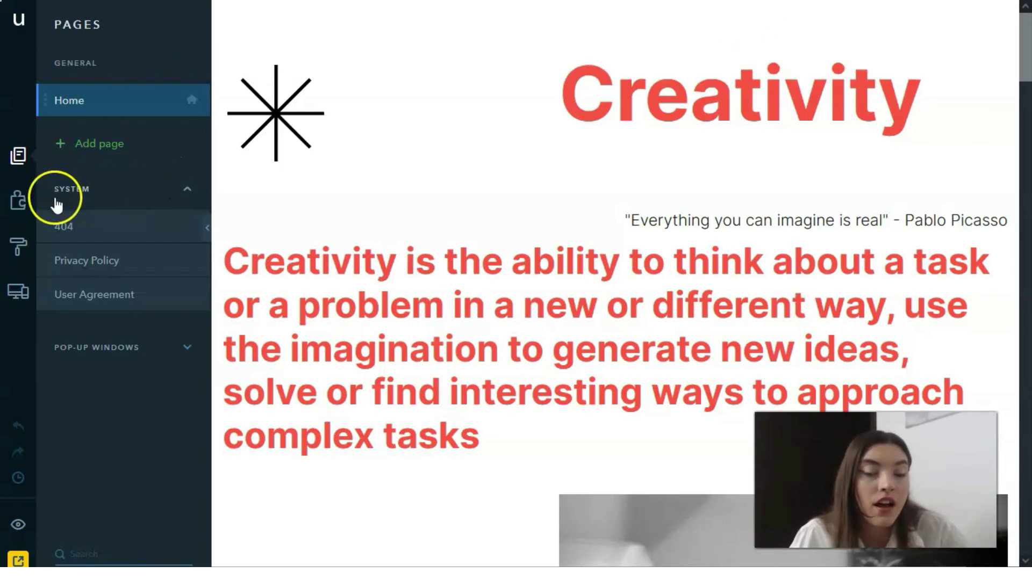
{"action": "left_click", "coordinate": [19, 206]}
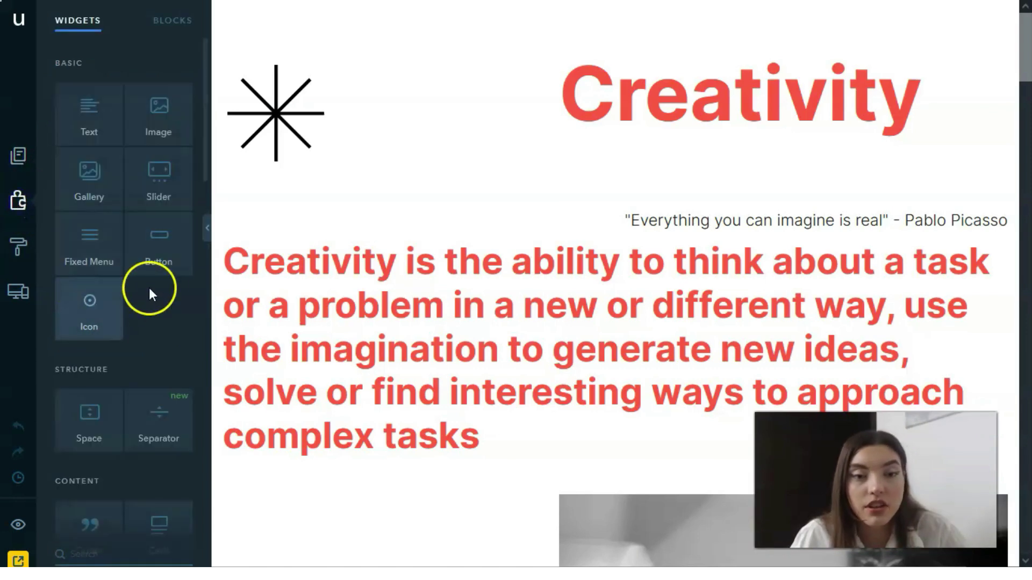
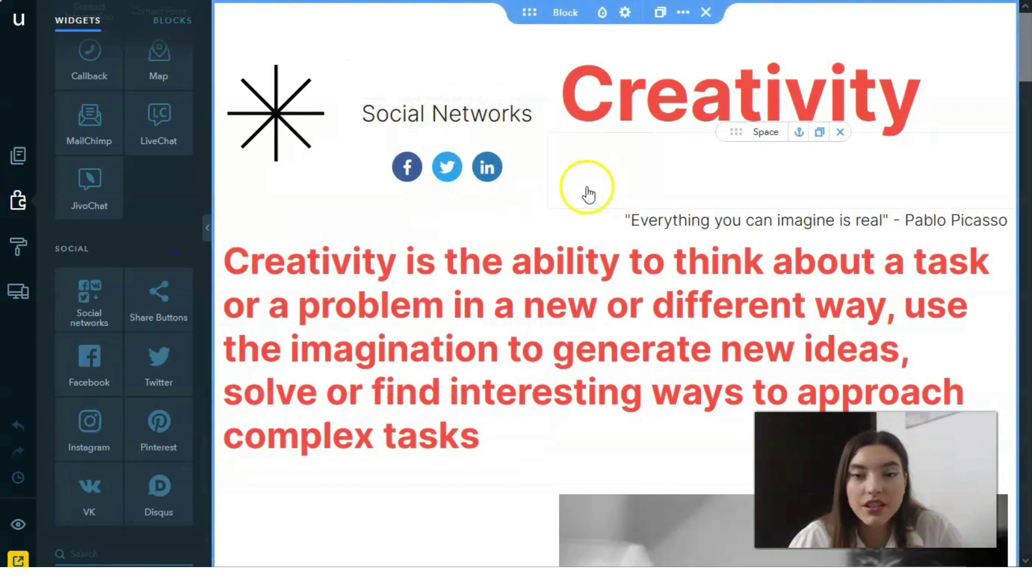
{"action": "mouse_move", "coordinate": [485, 121]}
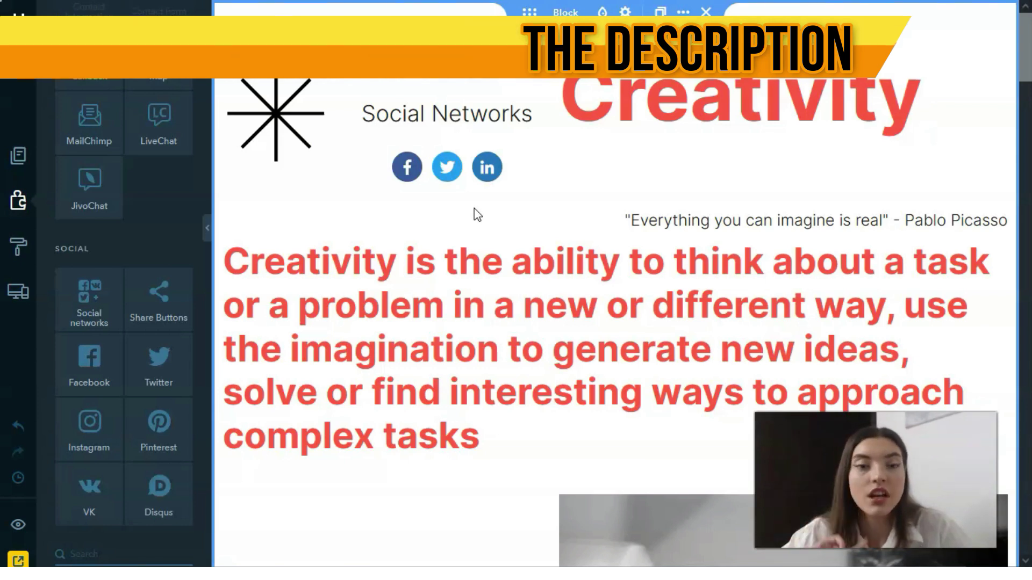
{"action": "left_click", "coordinate": [230, 281]}
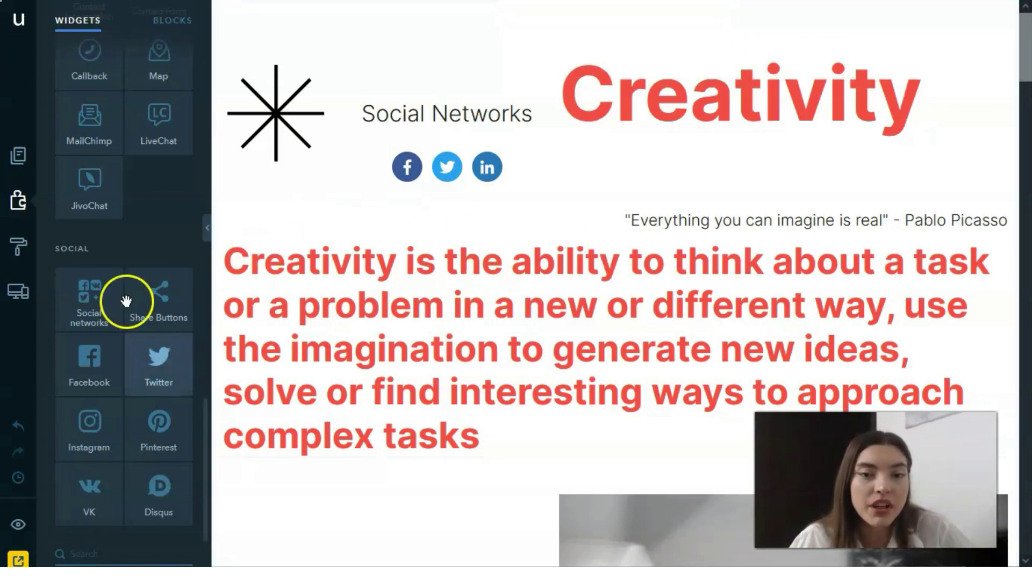
Step: Add a Video widget below the large red introductory paragraph about creativity
{"action": "scroll", "coordinate": [157, 263], "scroll_direction": "up", "scroll_amount": 10}
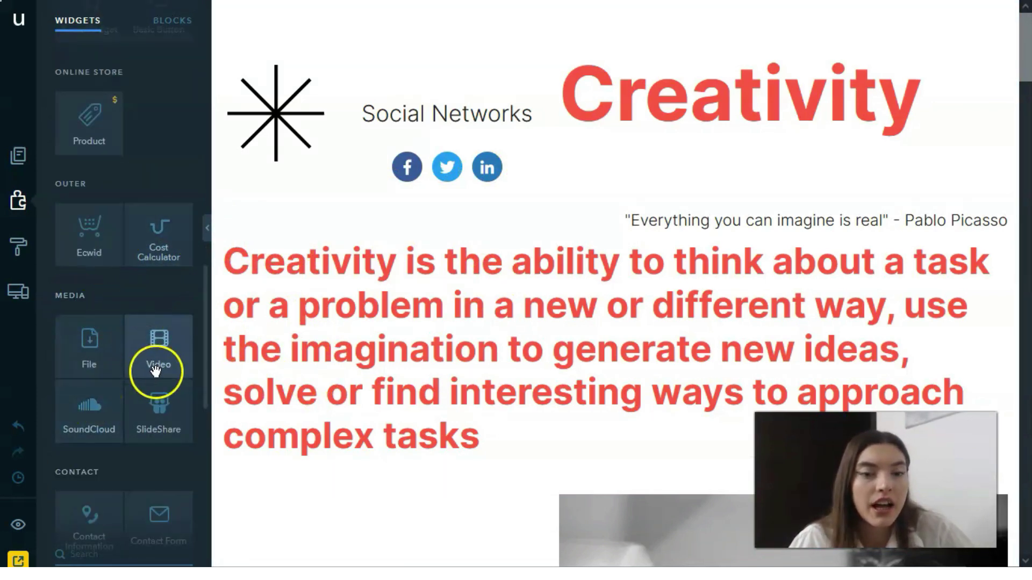
{"action": "left_click_drag", "start_coordinate": [154, 364], "coordinate": [327, 354]}
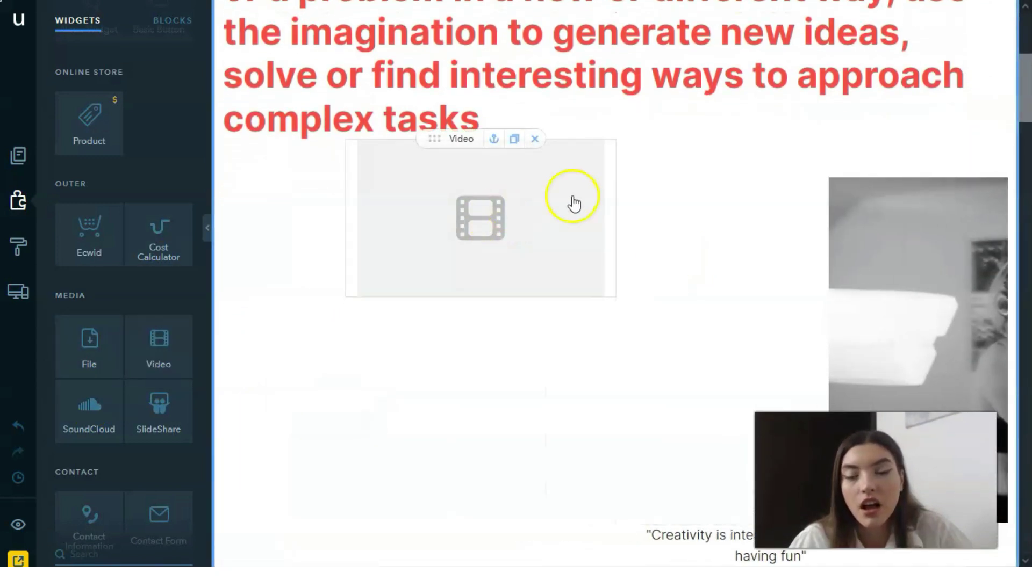
Step: Look through the widget list up to the basic widgets and examine the page's six-image gallery block
{"action": "scroll", "coordinate": [119, 289], "scroll_direction": "down", "scroll_amount": 1}
{"action": "scroll", "coordinate": [118, 288], "scroll_direction": "up", "scroll_amount": 10}
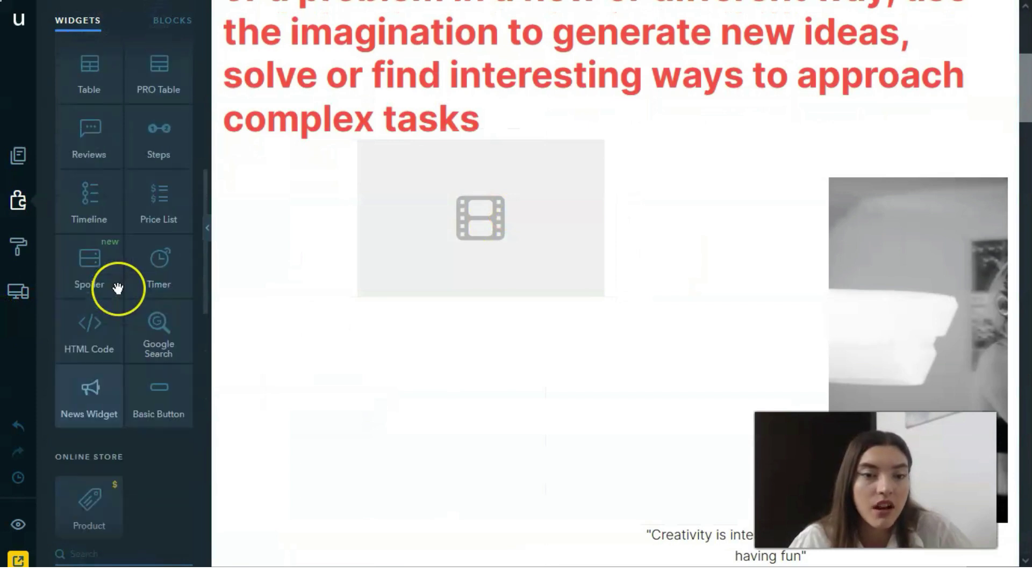
{"action": "scroll", "coordinate": [117, 288], "scroll_direction": "up", "scroll_amount": 6}
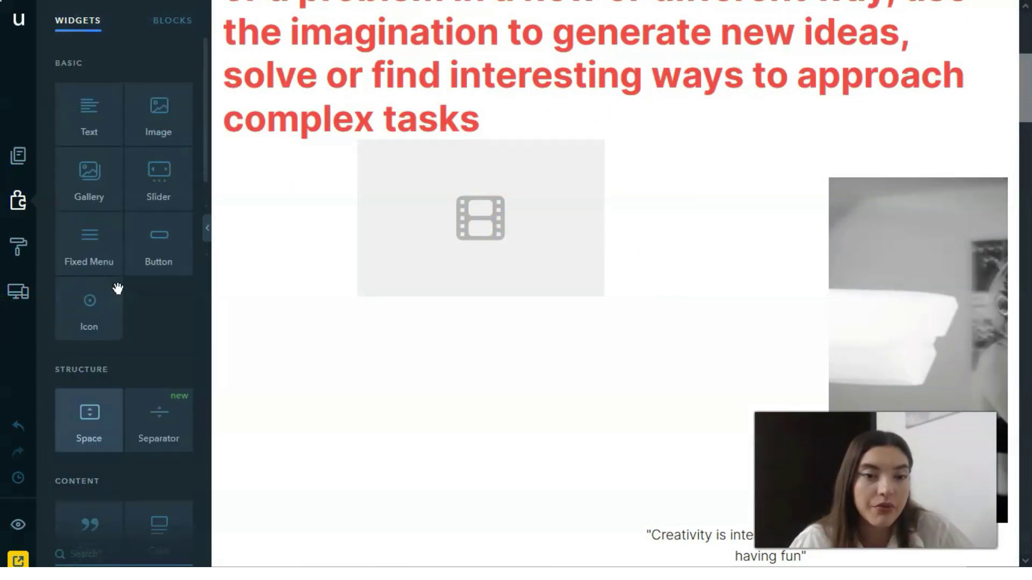
{"action": "left_click", "coordinate": [95, 182]}
{"action": "left_click_drag", "start_coordinate": [95, 182], "coordinate": [564, 294]}
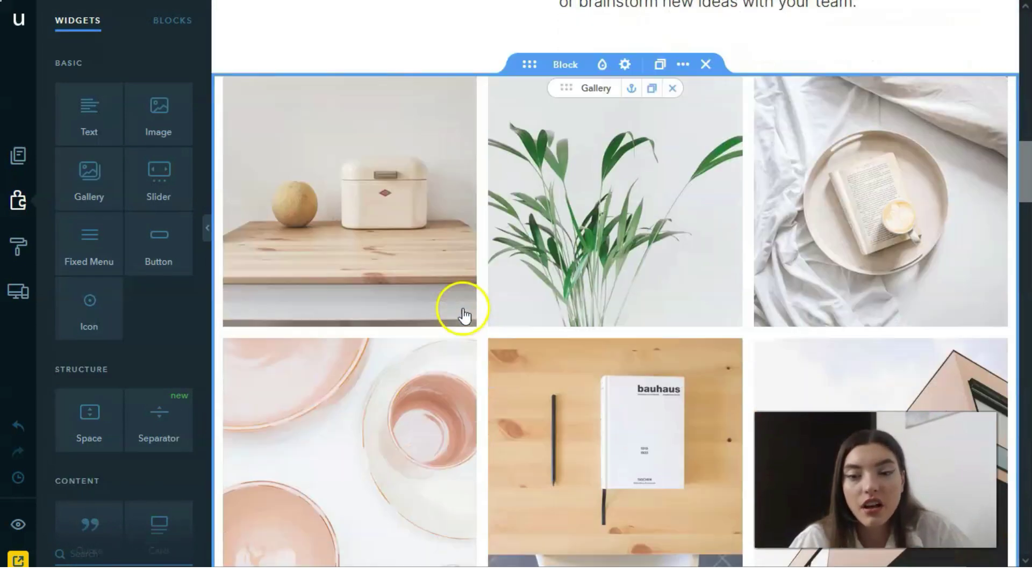
{"action": "scroll", "coordinate": [460, 311], "scroll_direction": "down", "scroll_amount": 8}
{"action": "scroll", "coordinate": [463, 317], "scroll_direction": "up", "scroll_amount": 9}
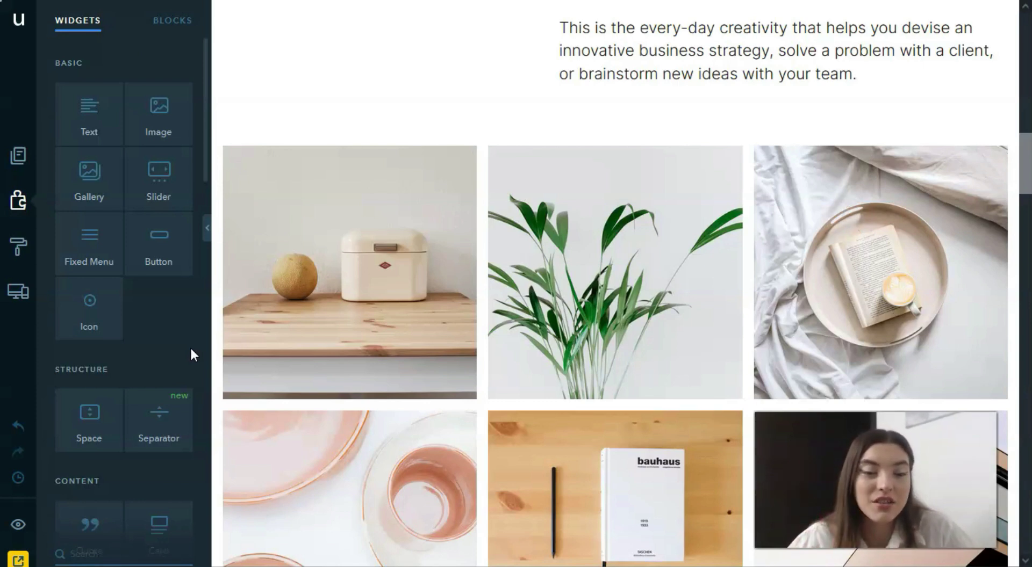
Step: Try the PT Serif / Open Sans and Roboto / Ubuntu font pairs on the site and check the home page's headings
{"action": "left_click", "coordinate": [18, 244]}
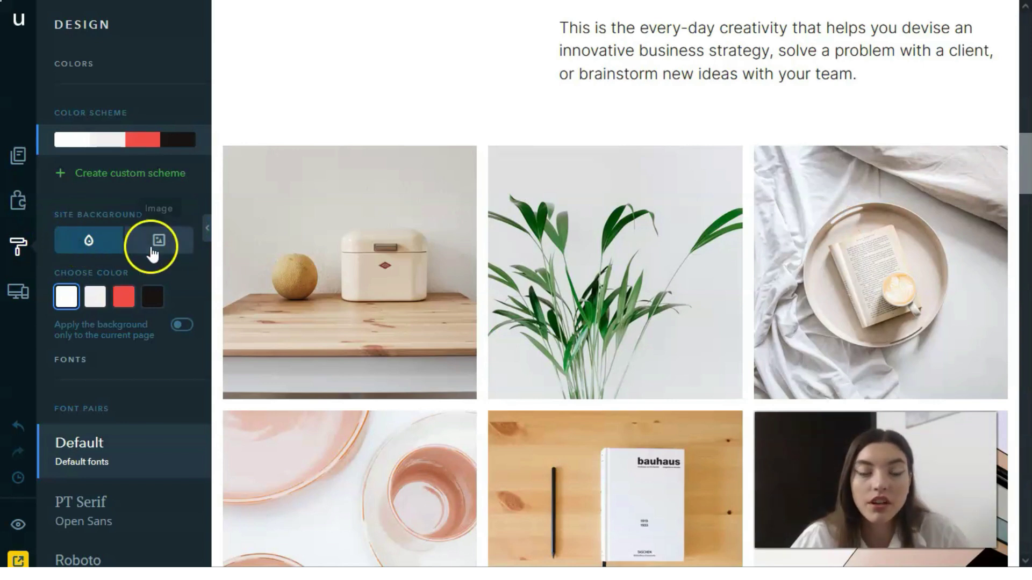
{"action": "scroll", "coordinate": [156, 249], "scroll_direction": "down", "scroll_amount": 3}
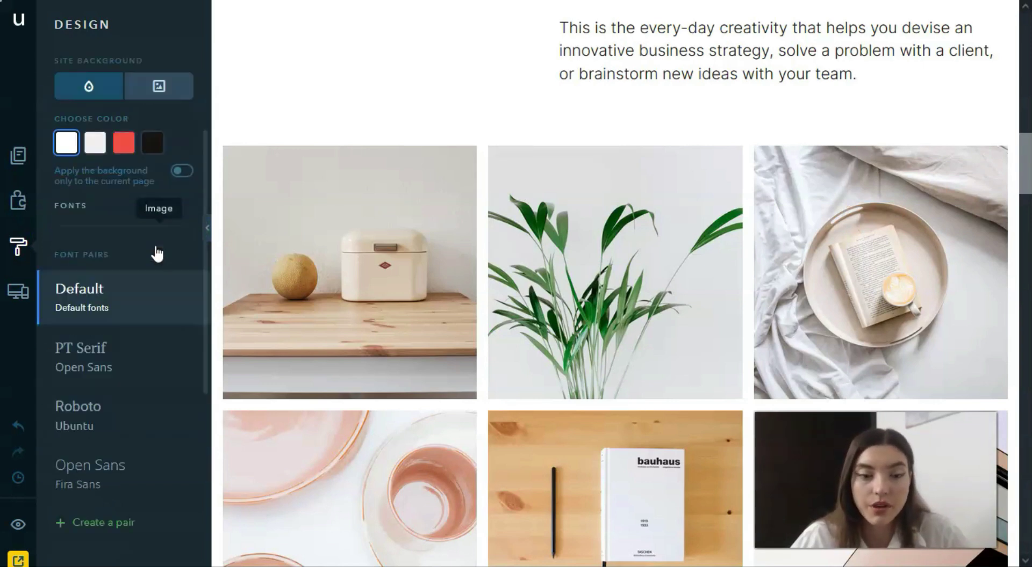
{"action": "left_click", "coordinate": [103, 358]}
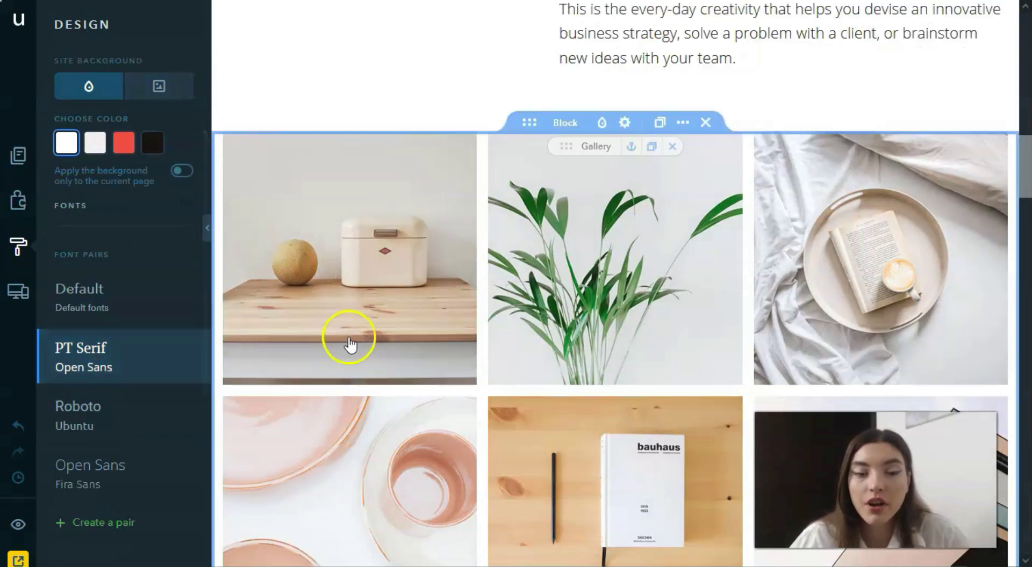
{"action": "scroll", "coordinate": [525, 293], "scroll_direction": "up", "scroll_amount": 10}
{"action": "scroll", "coordinate": [531, 293], "scroll_direction": "up", "scroll_amount": 5}
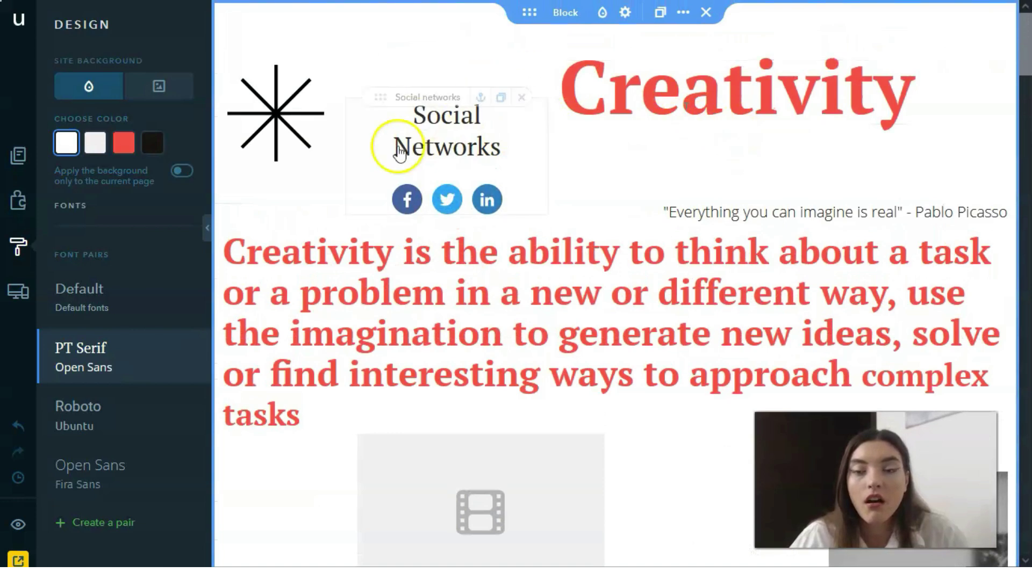
{"action": "left_click", "coordinate": [132, 399]}
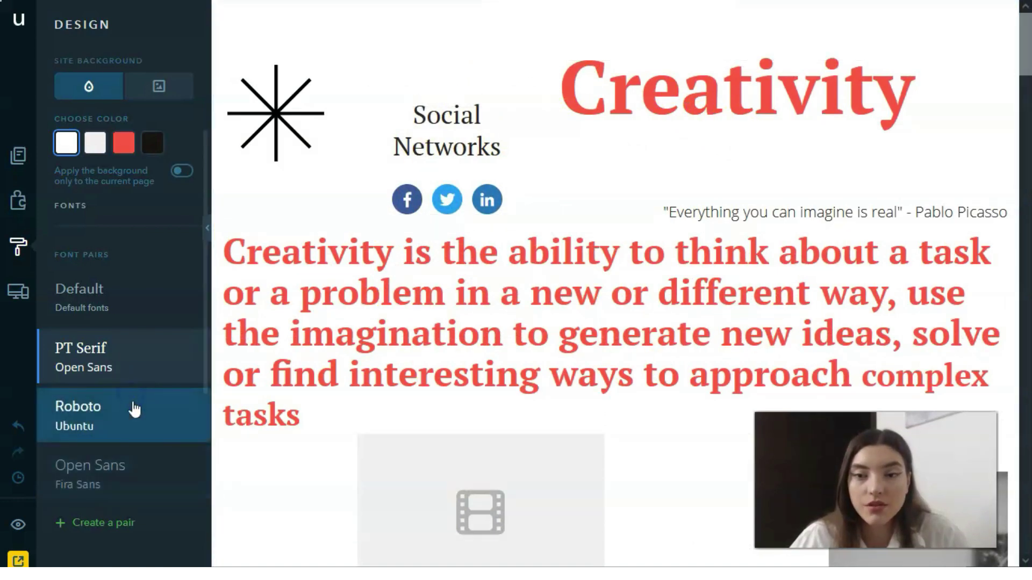
{"action": "scroll", "coordinate": [134, 430], "scroll_direction": "down", "scroll_amount": 2}
Step: Apply the Open Sans / Fira Sans font pair to the site
{"action": "left_click", "coordinate": [134, 396]}
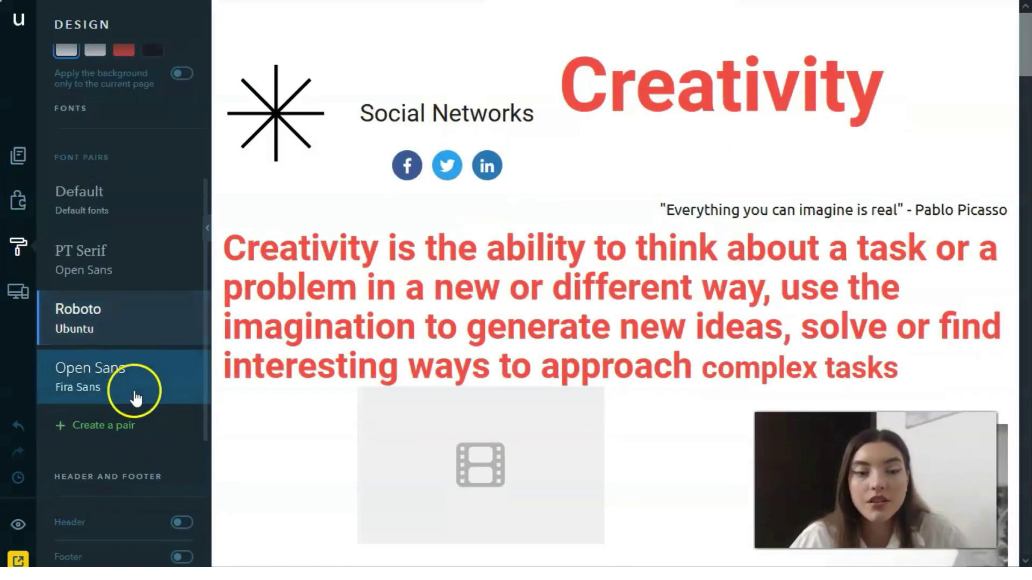
{"action": "left_click", "coordinate": [134, 330]}
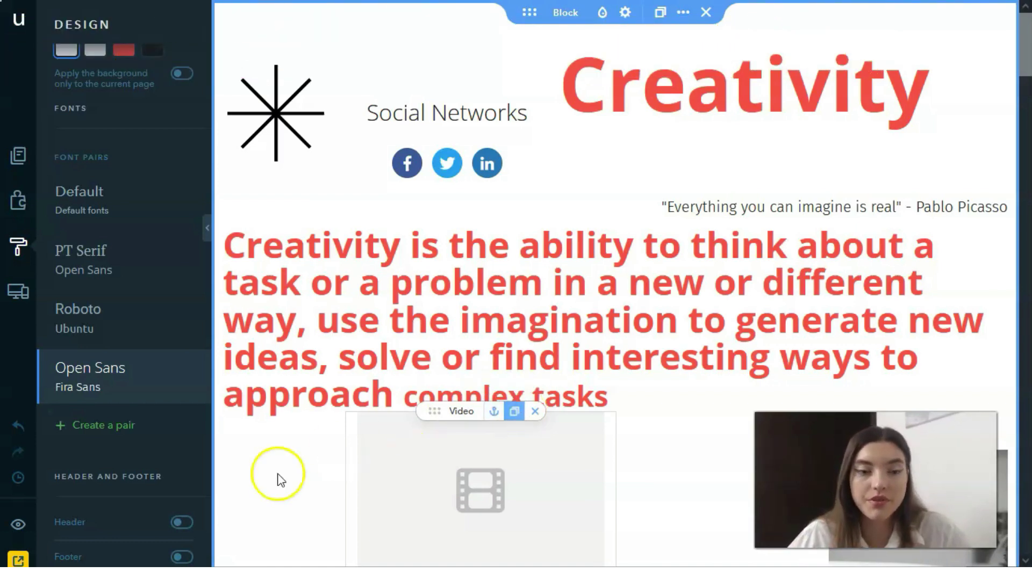
{"action": "scroll", "coordinate": [107, 379], "scroll_direction": "up", "scroll_amount": 5}
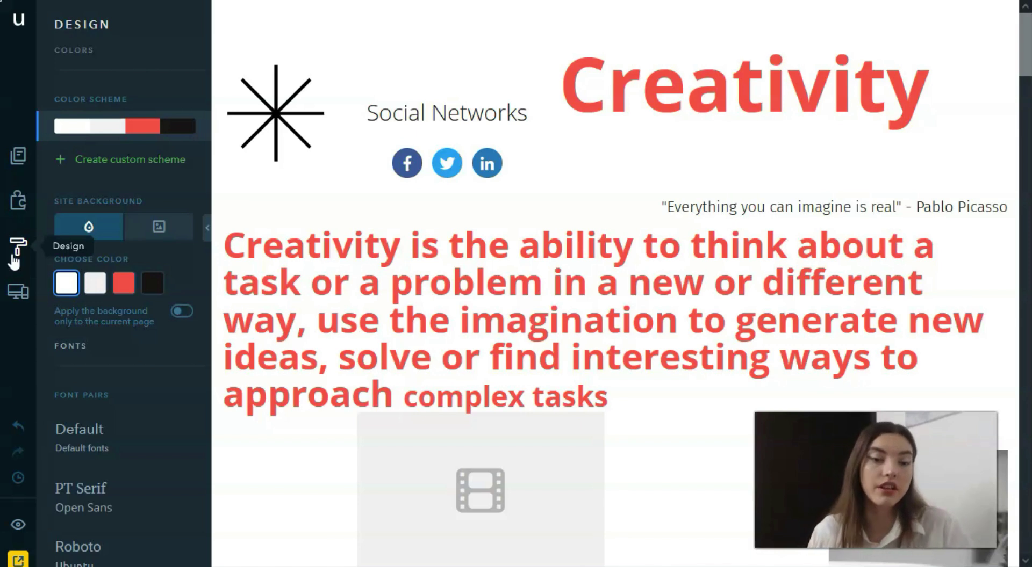
Step: Switch the adaptive view to Tablet and check the home page's layout from the star logo down to the image gallery
{"action": "left_click", "coordinate": [17, 291]}
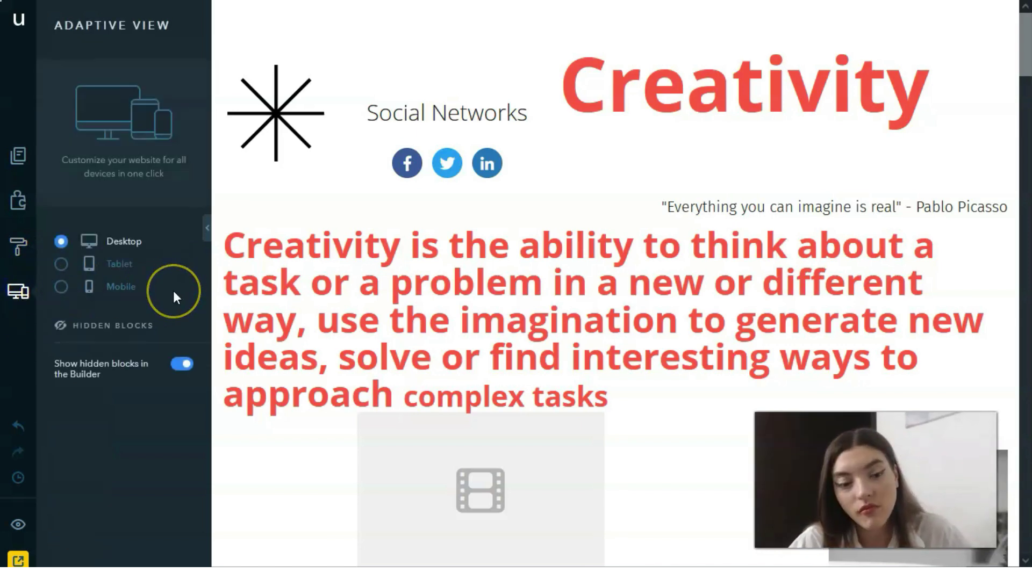
{"action": "left_click", "coordinate": [115, 274]}
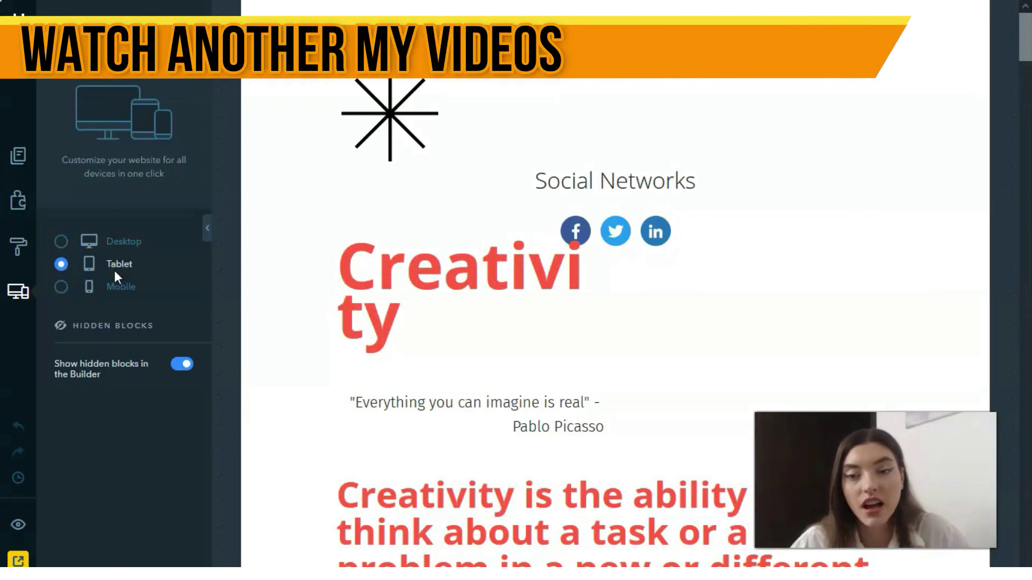
{"action": "scroll", "coordinate": [647, 209], "scroll_direction": "down", "scroll_amount": 3}
{"action": "scroll", "coordinate": [656, 210], "scroll_direction": "up", "scroll_amount": 3}
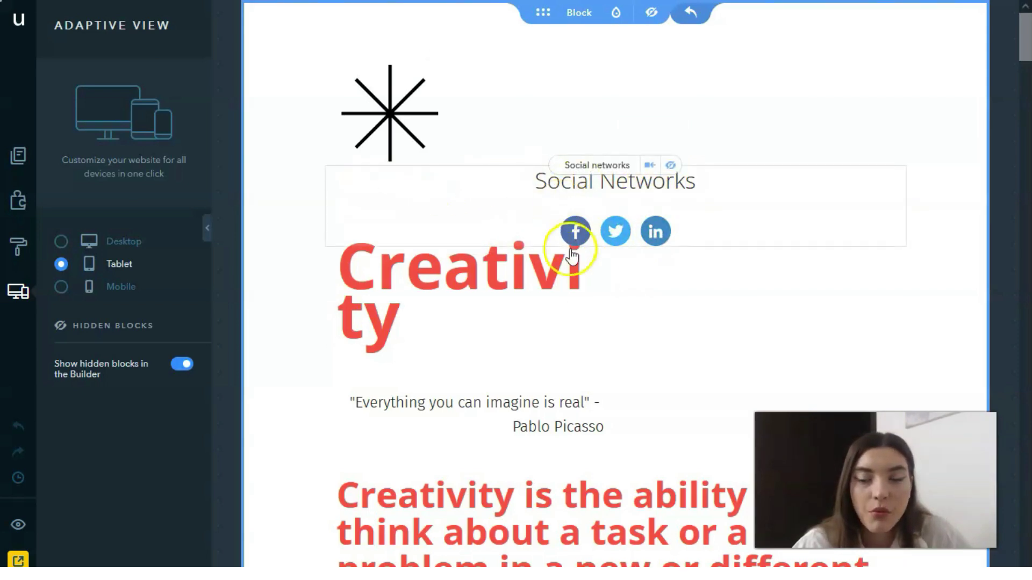
{"action": "scroll", "coordinate": [572, 240], "scroll_direction": "down", "scroll_amount": 15}
{"action": "scroll", "coordinate": [624, 258], "scroll_direction": "down", "scroll_amount": 5}
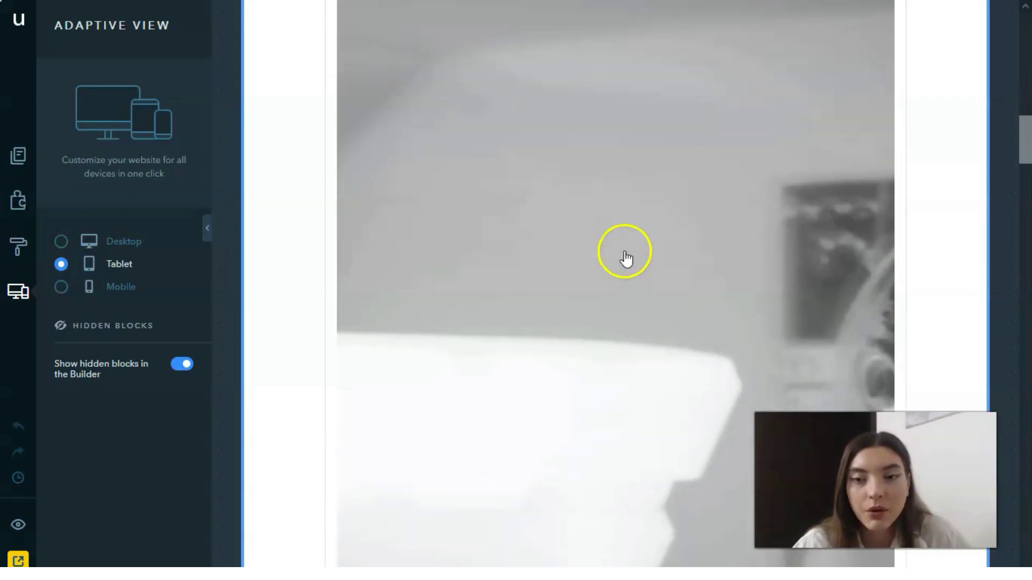
{"action": "scroll", "coordinate": [556, 304], "scroll_direction": "down", "scroll_amount": 10}
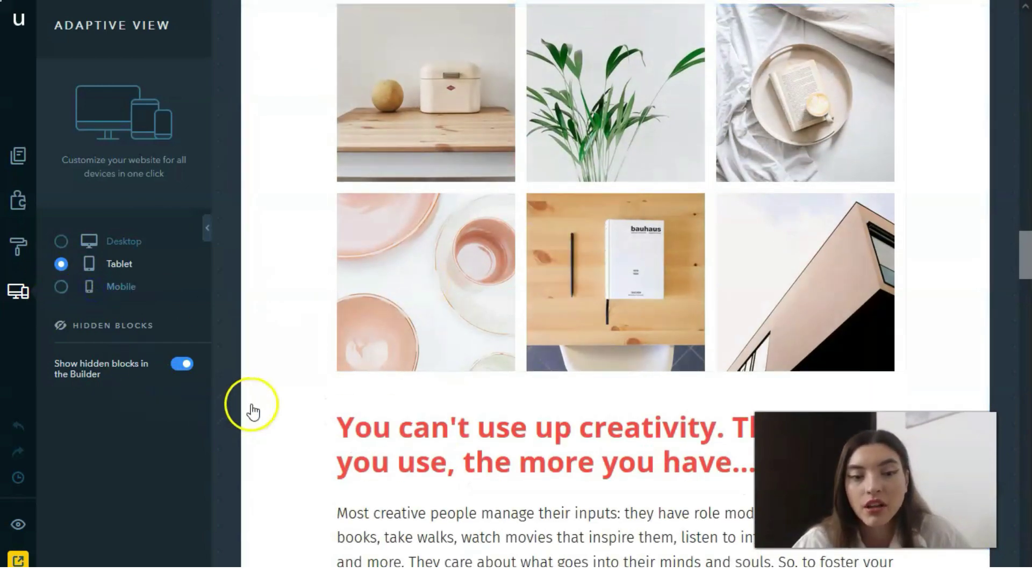
Step: Switch the adaptive view to Mobile and check how the home page's images and text blocks are laid out
{"action": "left_click", "coordinate": [177, 290]}
{"action": "scroll", "coordinate": [484, 286], "scroll_direction": "down", "scroll_amount": 8}
{"action": "scroll", "coordinate": [524, 301], "scroll_direction": "down", "scroll_amount": 12}
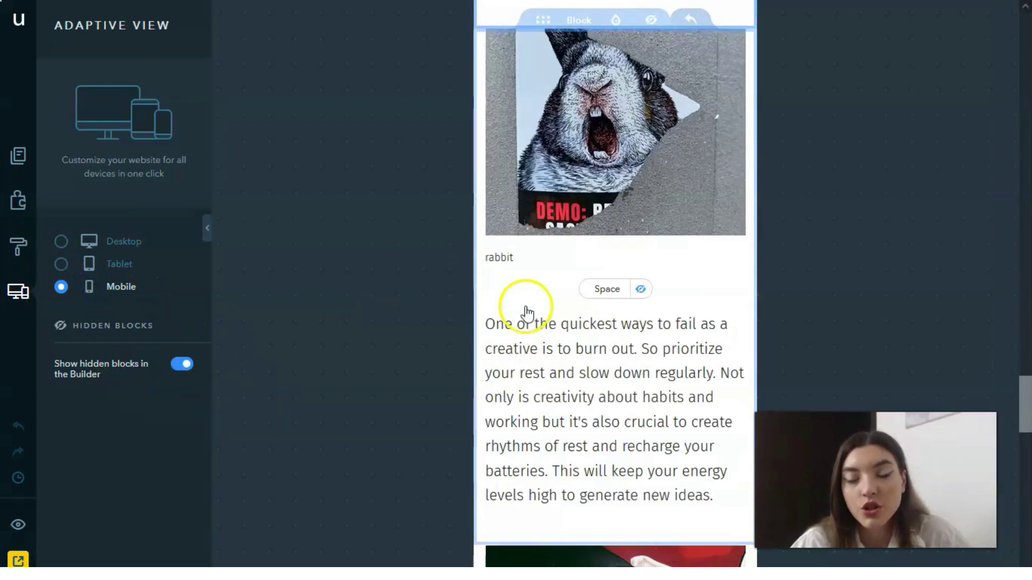
{"action": "scroll", "coordinate": [531, 316], "scroll_direction": "up", "scroll_amount": 5}
{"action": "scroll", "coordinate": [533, 313], "scroll_direction": "up", "scroll_amount": 15}
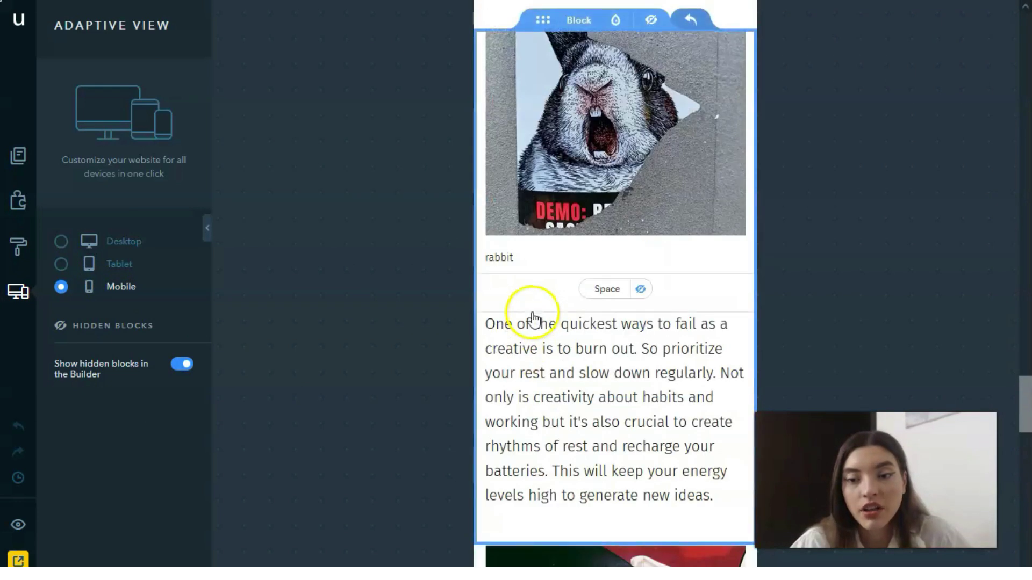
{"action": "scroll", "coordinate": [533, 314], "scroll_direction": "up", "scroll_amount": 10}
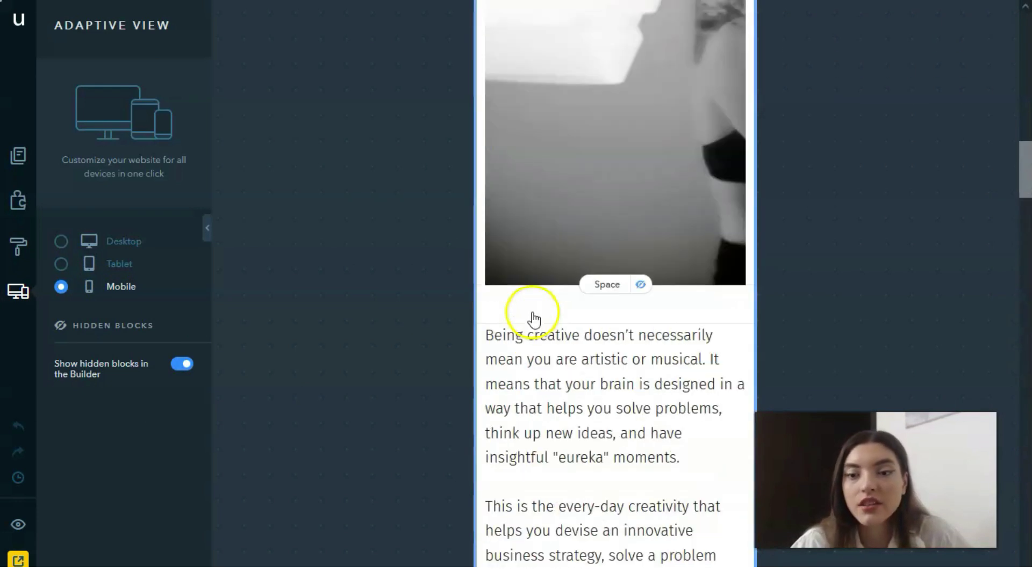
Step: Hide the image gallery block in the mobile version of the page, check it, and show it again
{"action": "scroll", "coordinate": [534, 309], "scroll_direction": "down", "scroll_amount": 13}
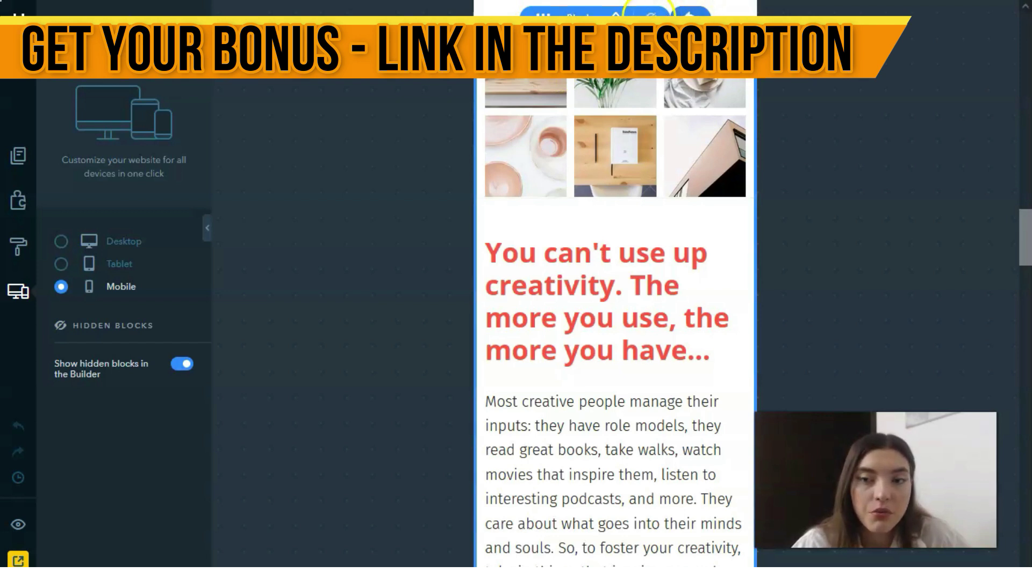
{"action": "left_click", "coordinate": [650, 17]}
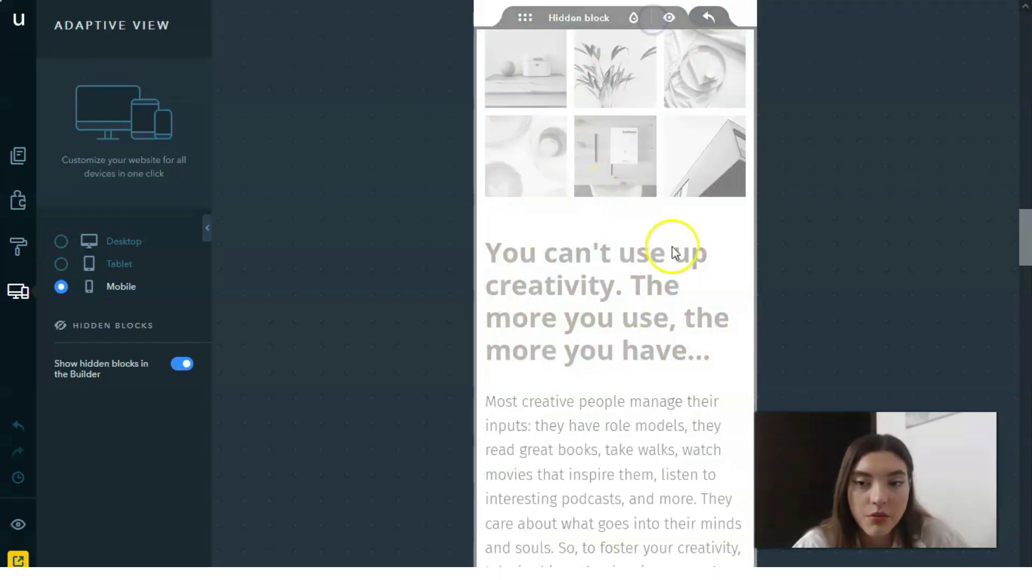
{"action": "scroll", "coordinate": [680, 248], "scroll_direction": "up", "scroll_amount": 5}
{"action": "scroll", "coordinate": [672, 247], "scroll_direction": "down", "scroll_amount": 5}
{"action": "scroll", "coordinate": [675, 226], "scroll_direction": "up", "scroll_amount": 1}
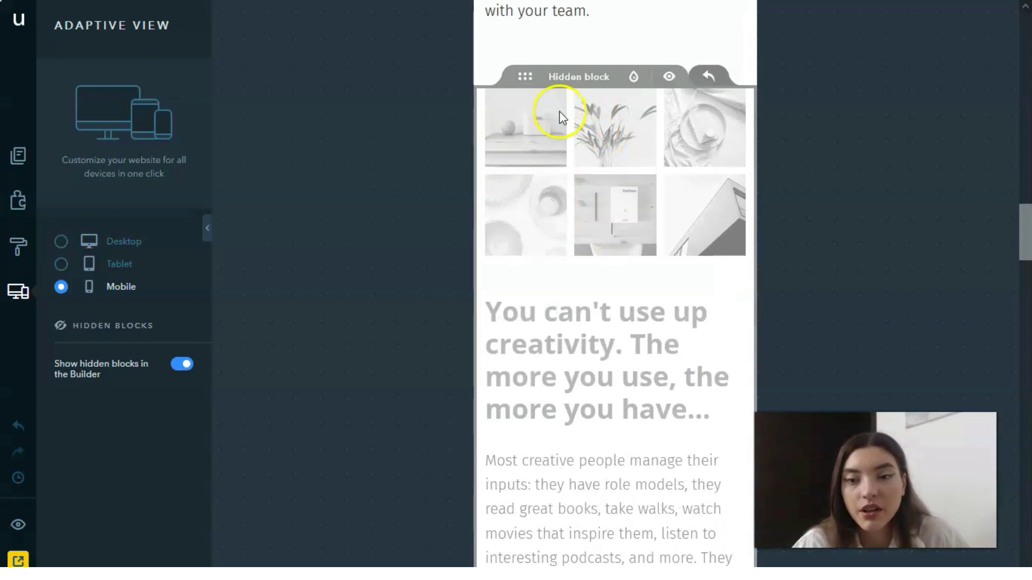
{"action": "scroll", "coordinate": [554, 145], "scroll_direction": "up", "scroll_amount": 2}
{"action": "scroll", "coordinate": [662, 253], "scroll_direction": "down", "scroll_amount": 1}
{"action": "scroll", "coordinate": [645, 242], "scroll_direction": "up", "scroll_amount": 1}
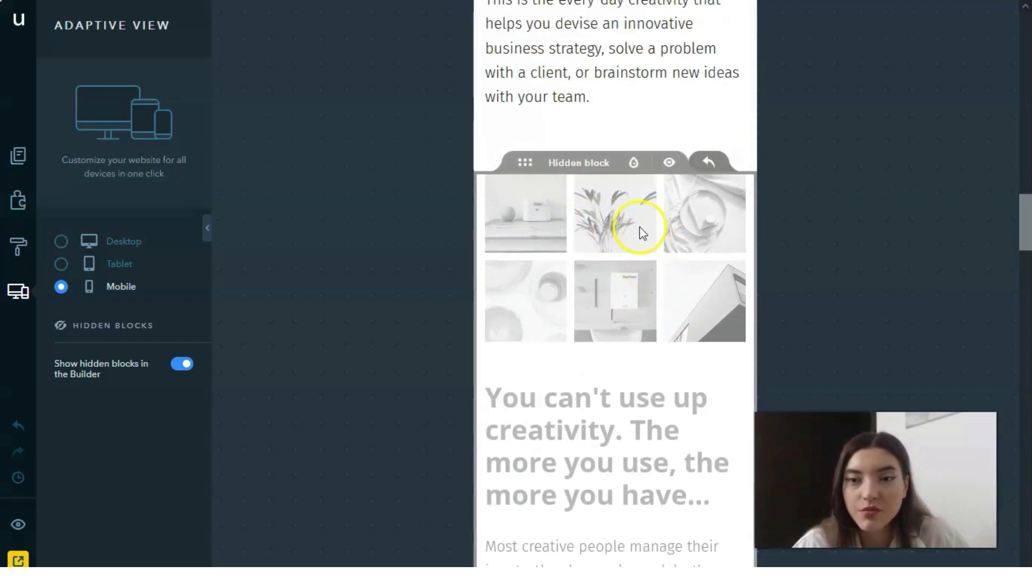
{"action": "left_click", "coordinate": [669, 163]}
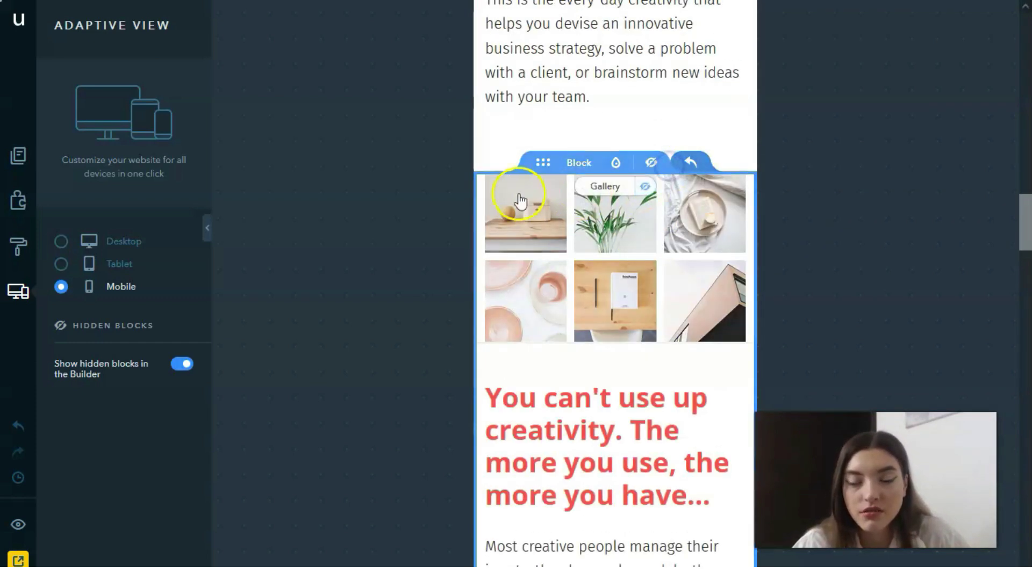
Step: Return to the Desktop view and delete the Social networks widget between the star logo and the Creativity heading
{"action": "scroll", "coordinate": [515, 193], "scroll_direction": "up", "scroll_amount": 15}
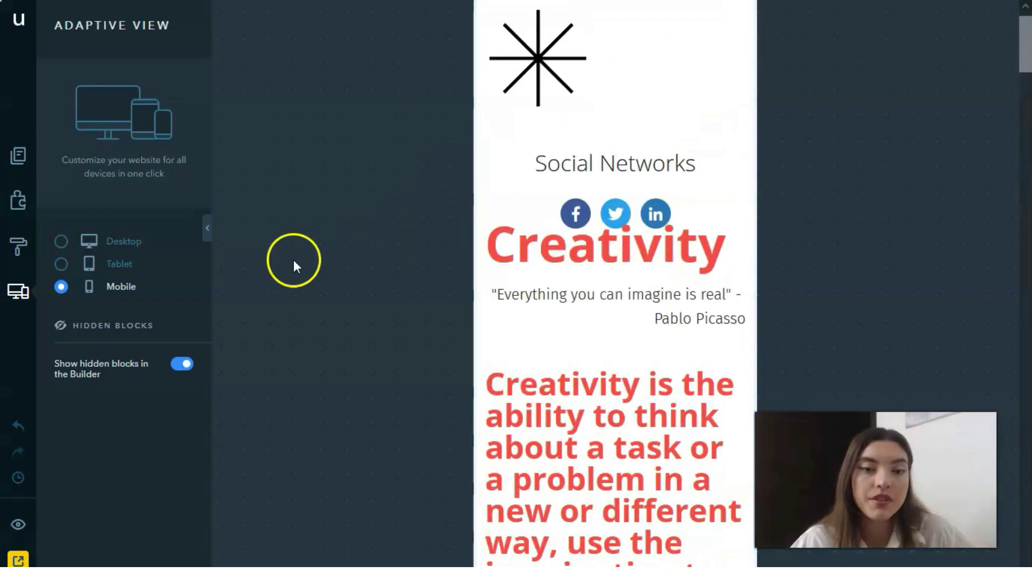
{"action": "scroll", "coordinate": [294, 260], "scroll_direction": "up", "scroll_amount": 1}
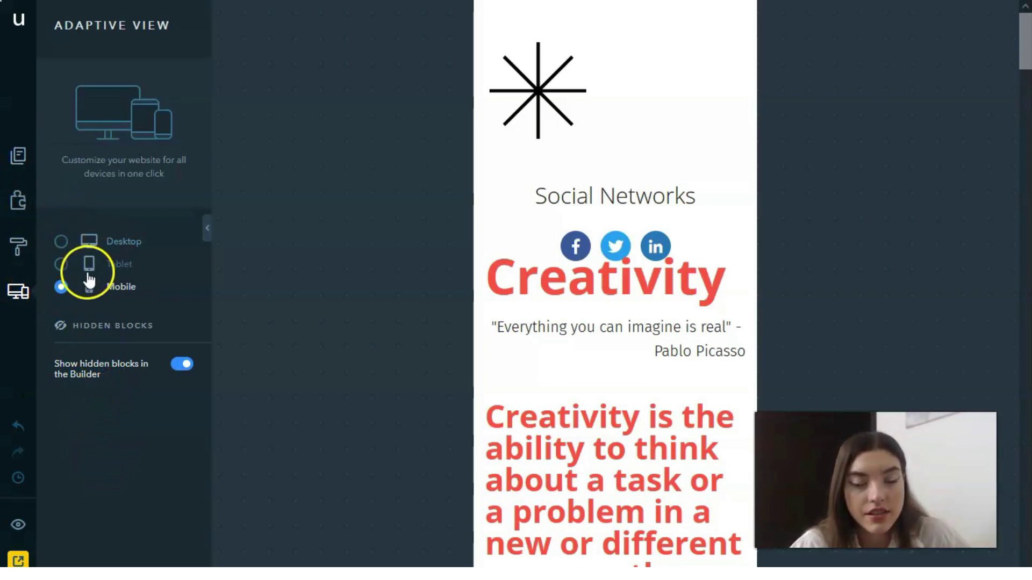
{"action": "left_click", "coordinate": [61, 241]}
{"action": "scroll", "coordinate": [570, 298], "scroll_direction": "down", "scroll_amount": 3}
{"action": "scroll", "coordinate": [558, 302], "scroll_direction": "up", "scroll_amount": 3}
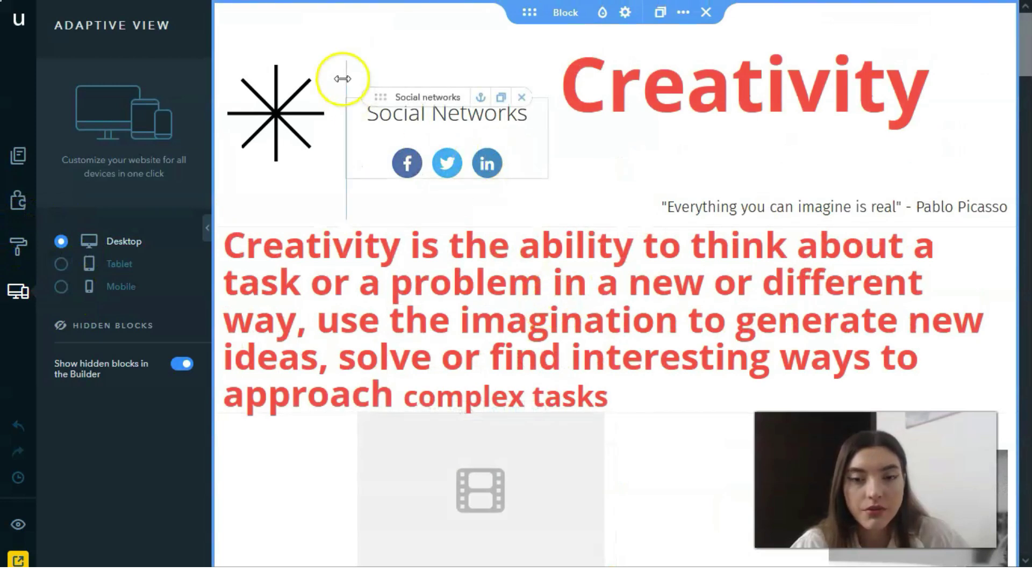
{"action": "left_click", "coordinate": [522, 97]}
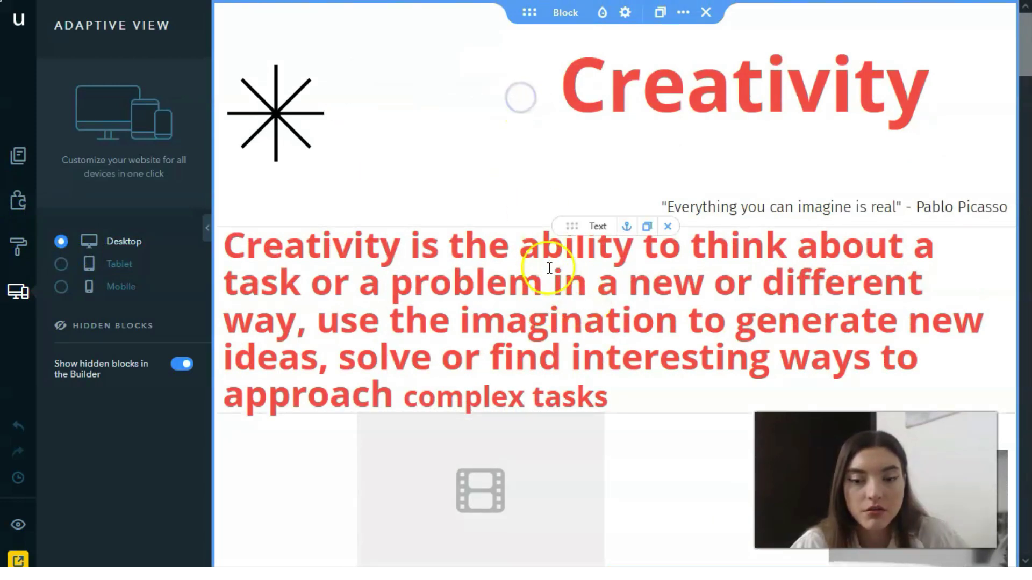